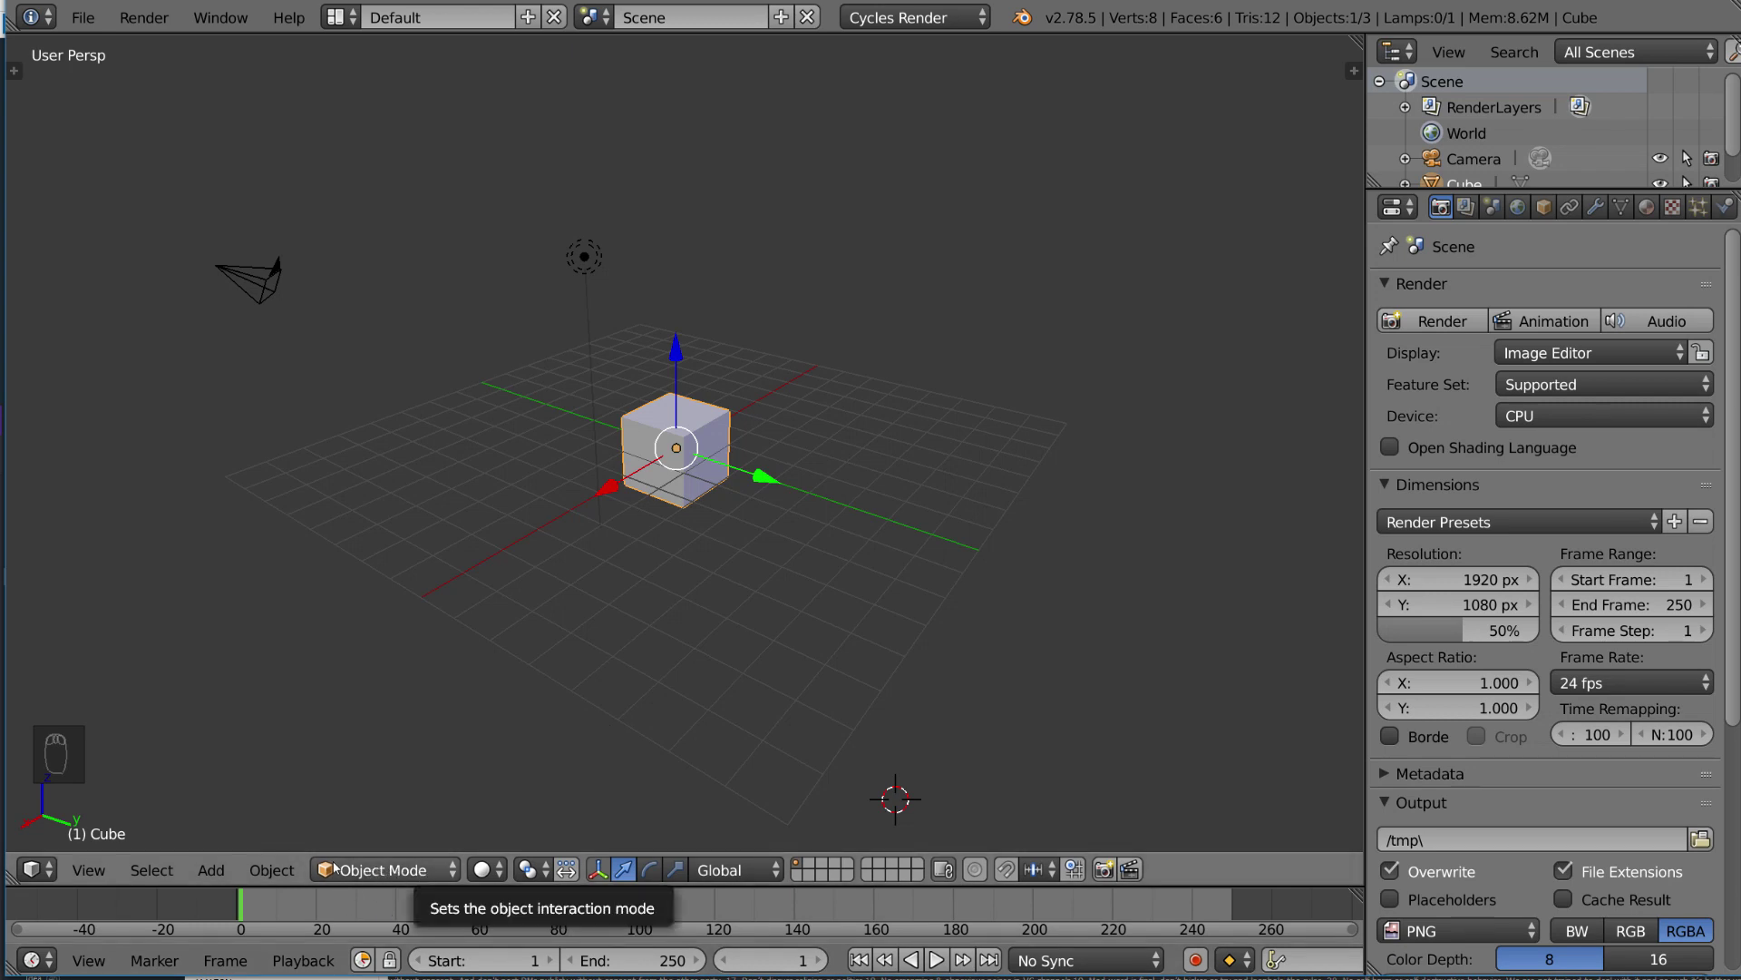
- Toggle the cube between Edit and Object Mode from the mode menu, finishing in Edit Mode
left_click(452, 871)
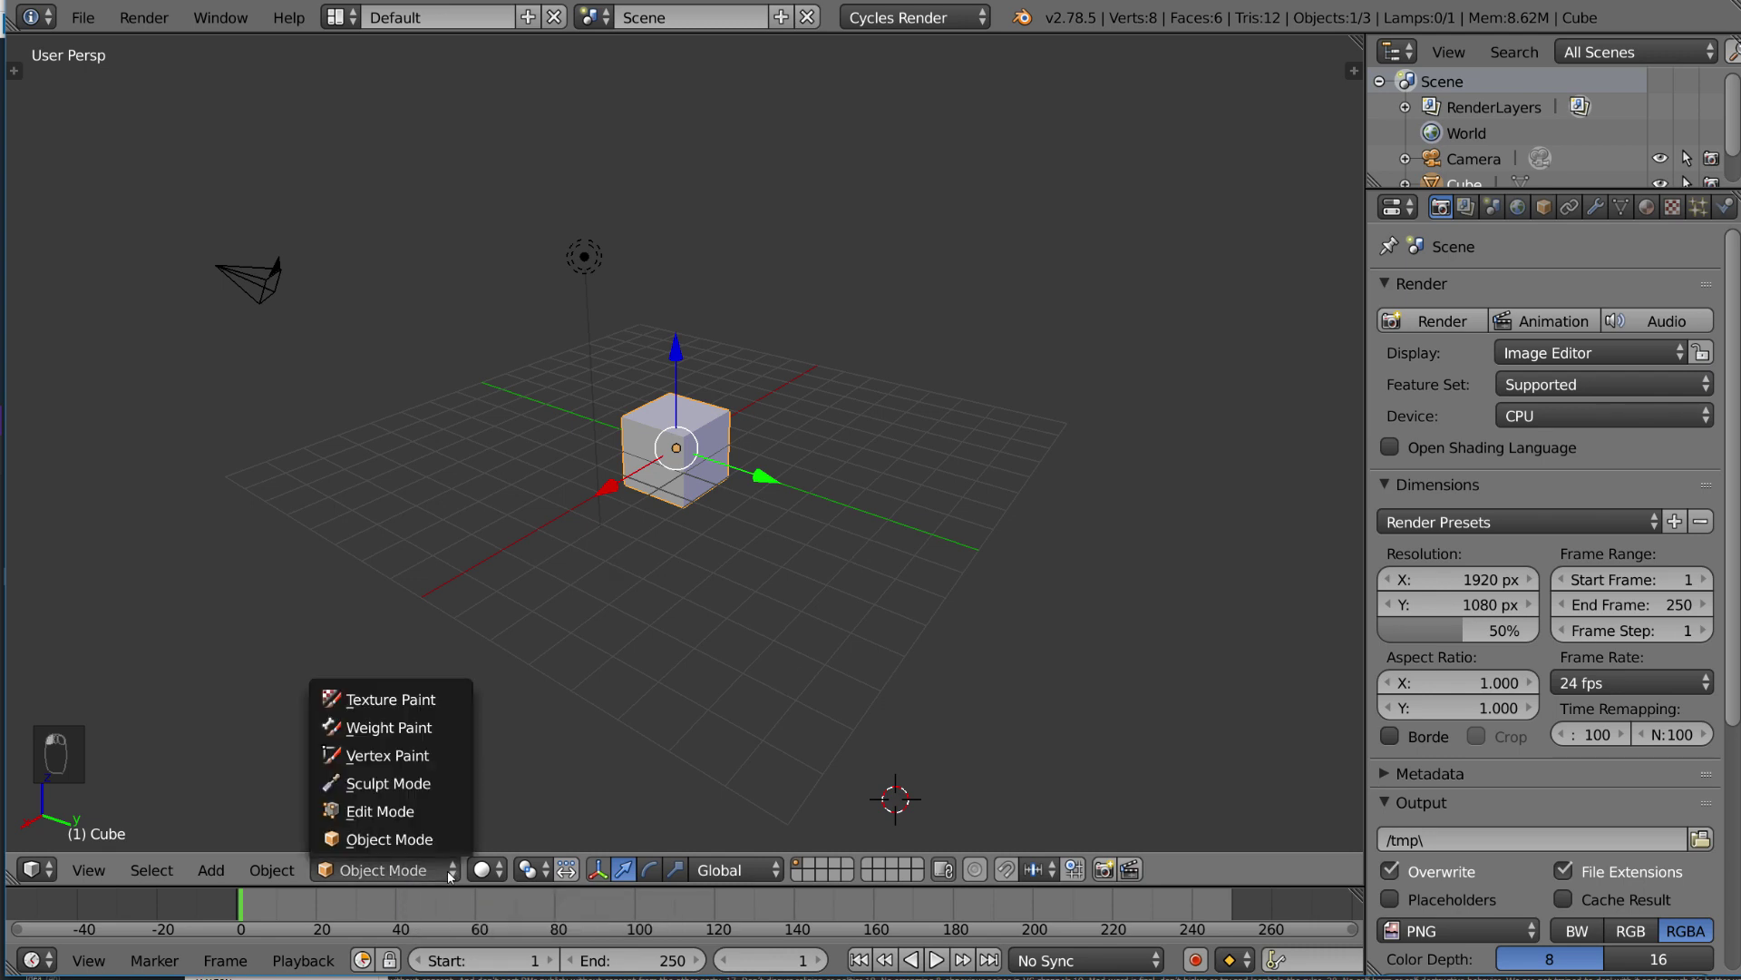
left_click(406, 813)
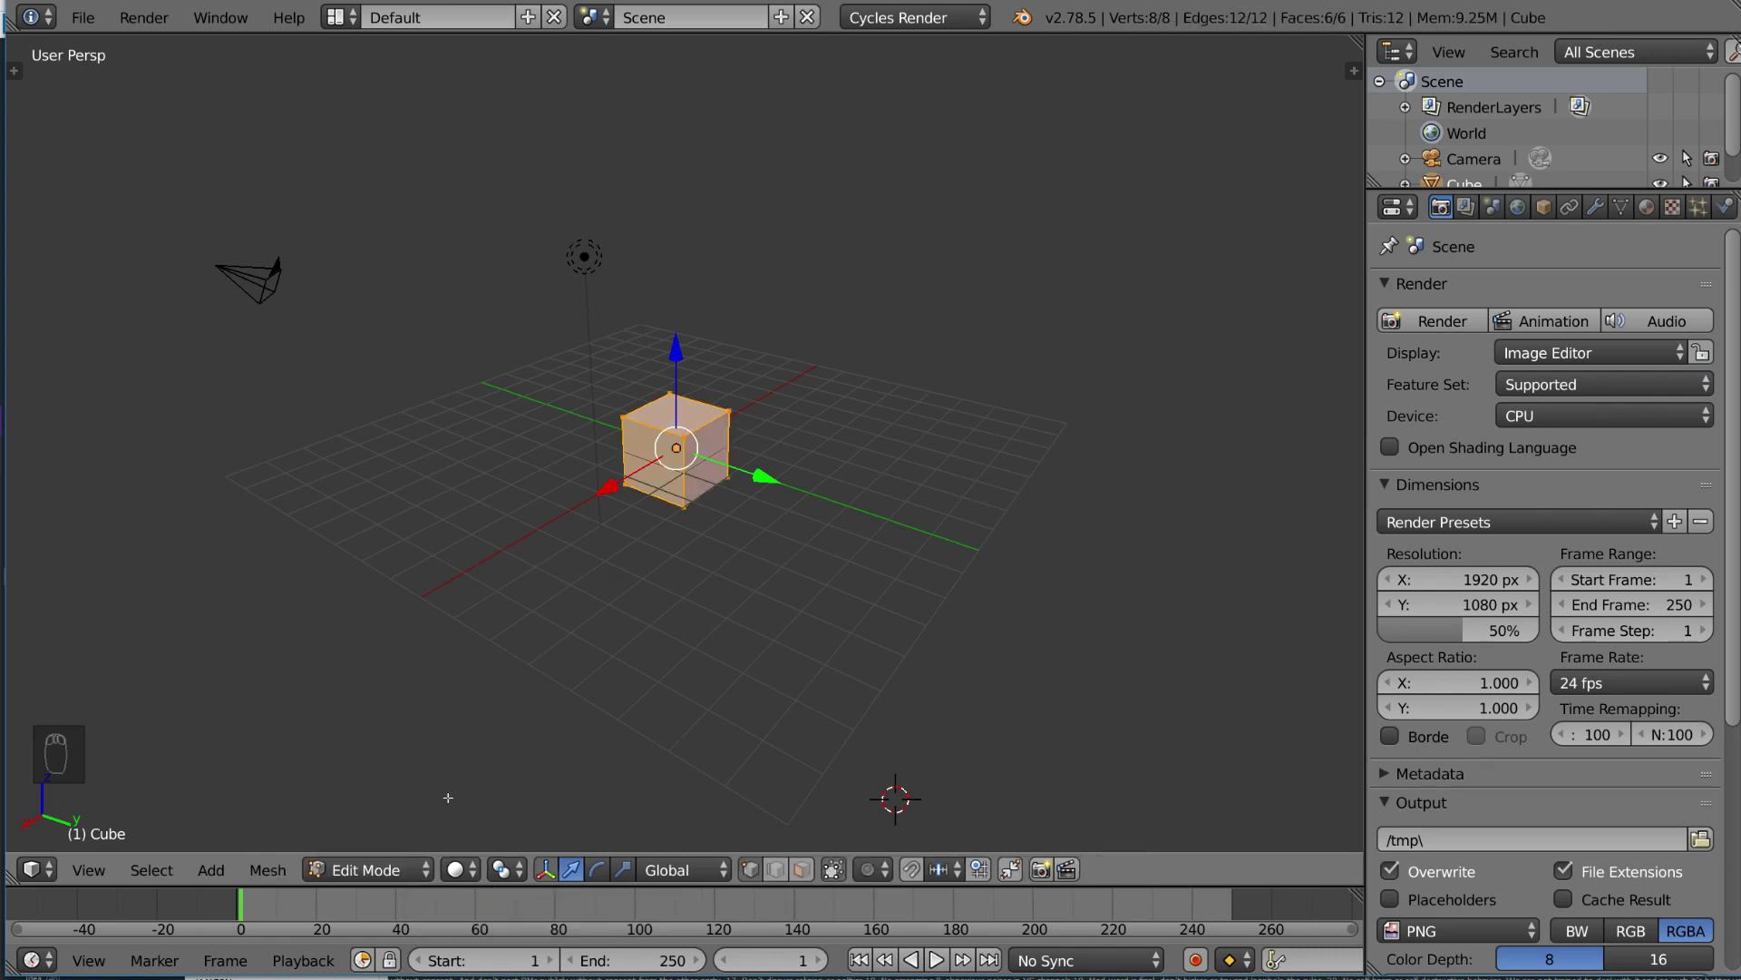
left_click(399, 869)
left_click(386, 837)
left_click(396, 868)
key("Tab")
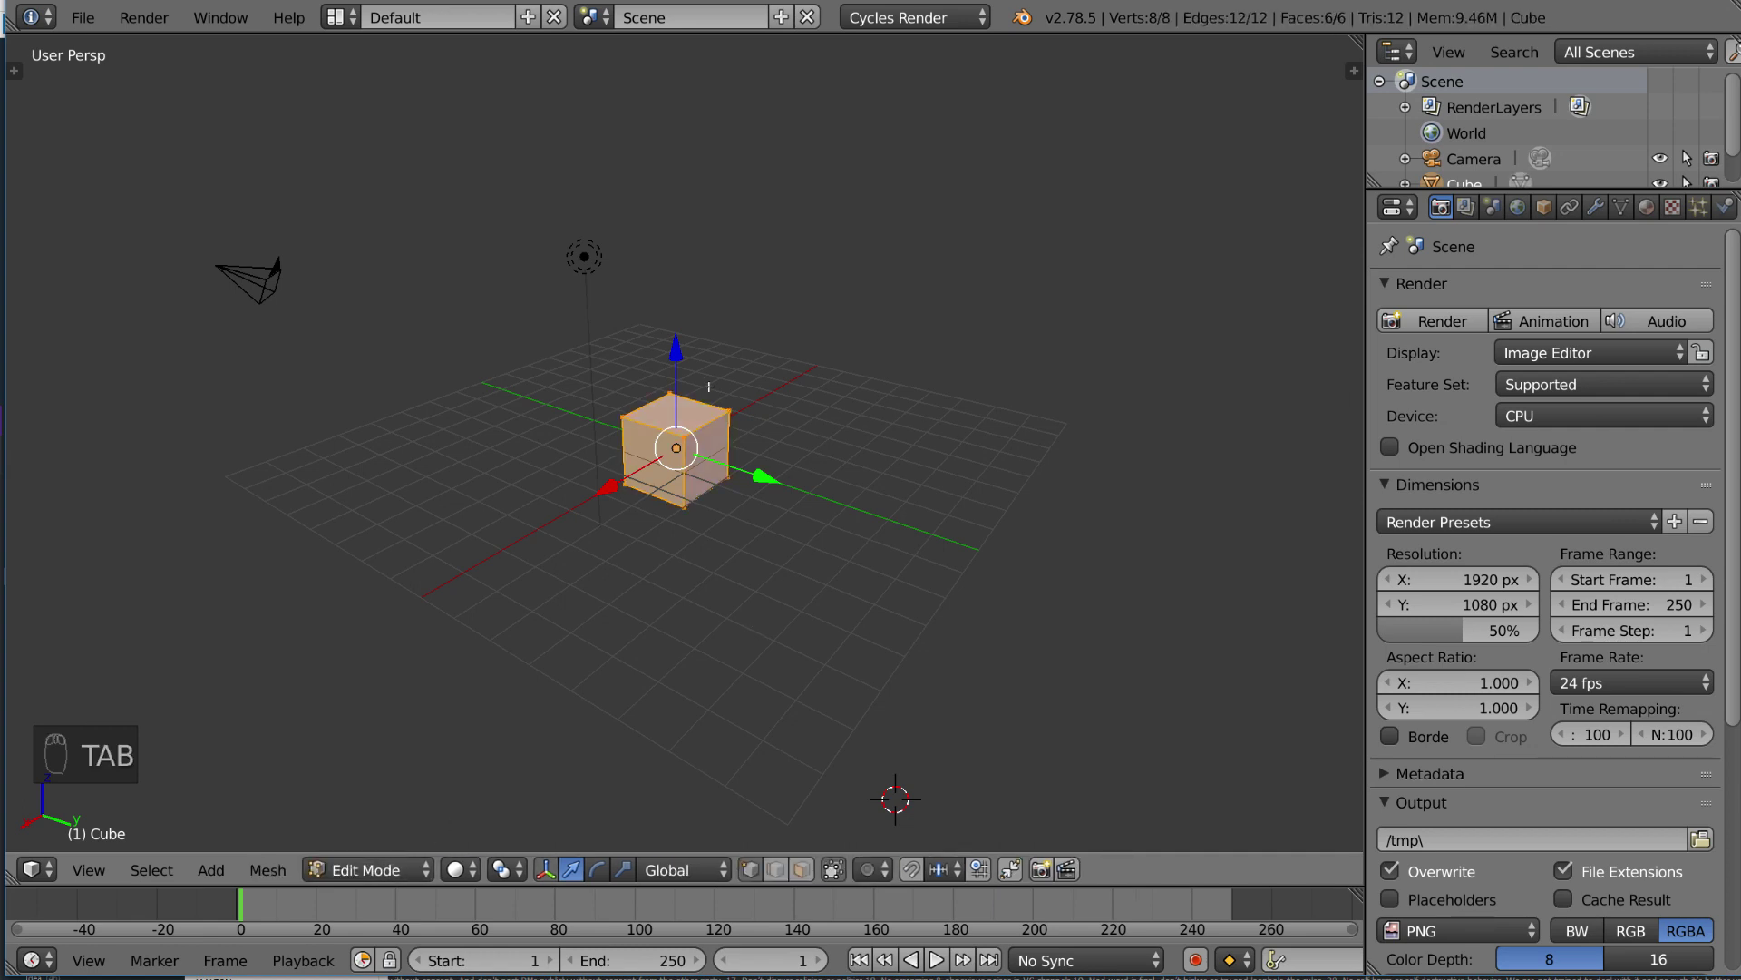
scroll(659, 590, "up", 5)
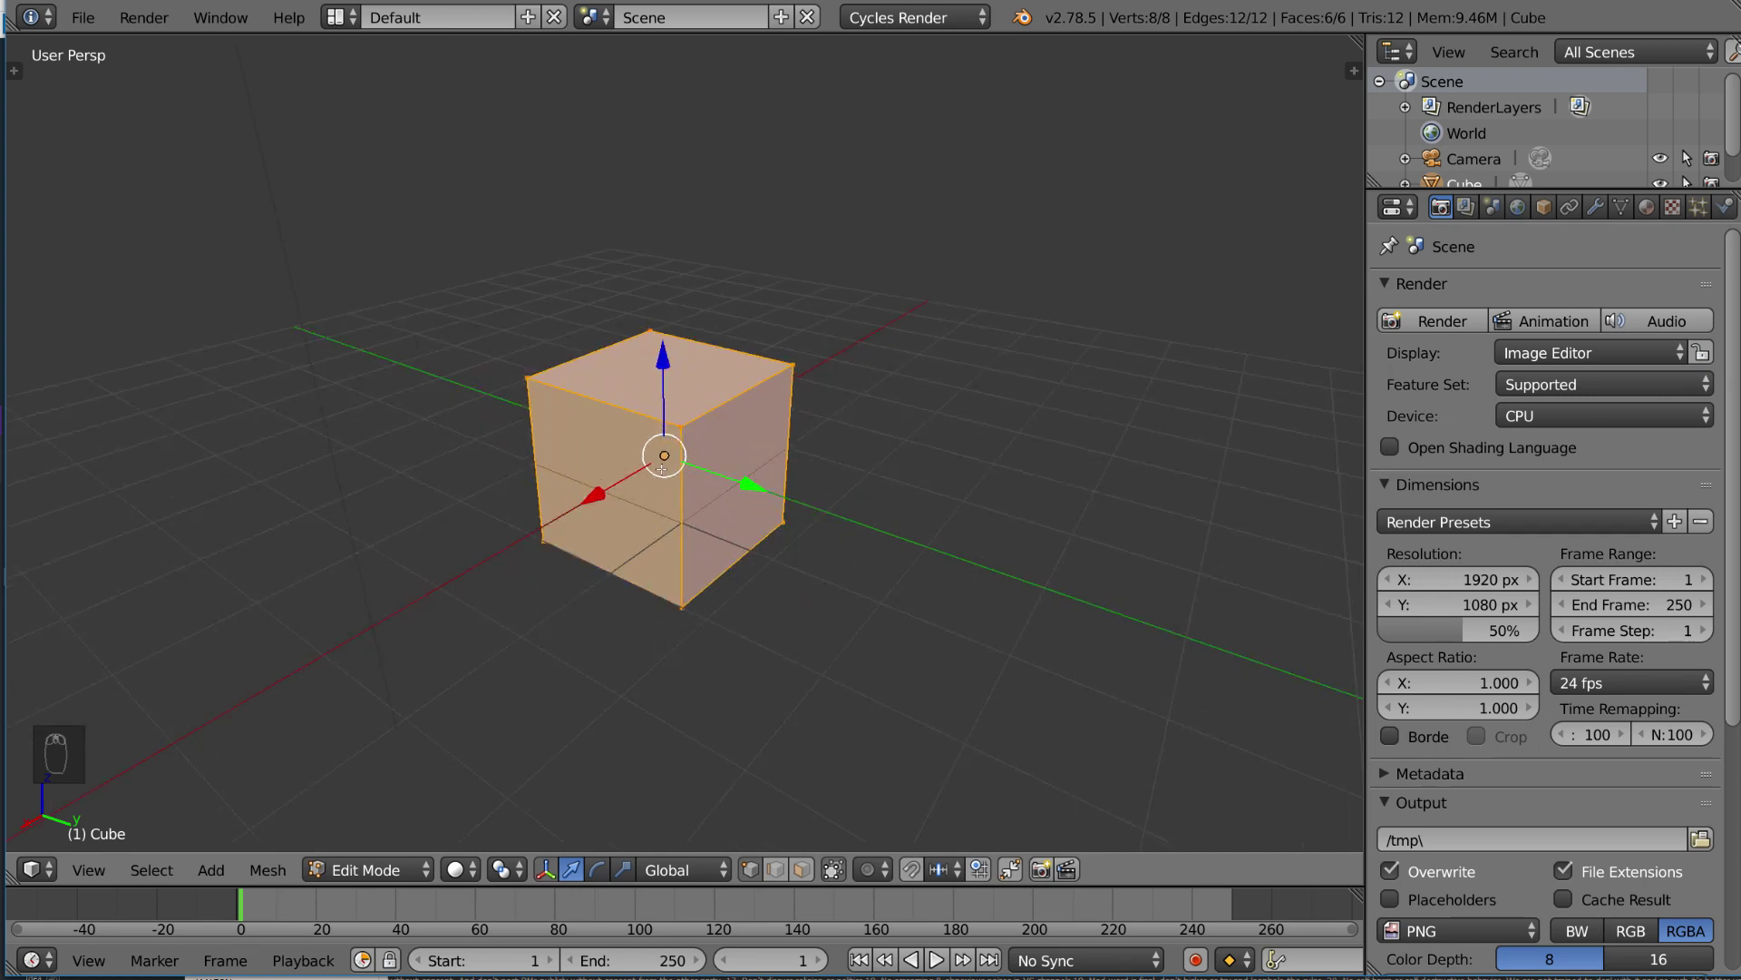
scroll(802, 533, "down", 5)
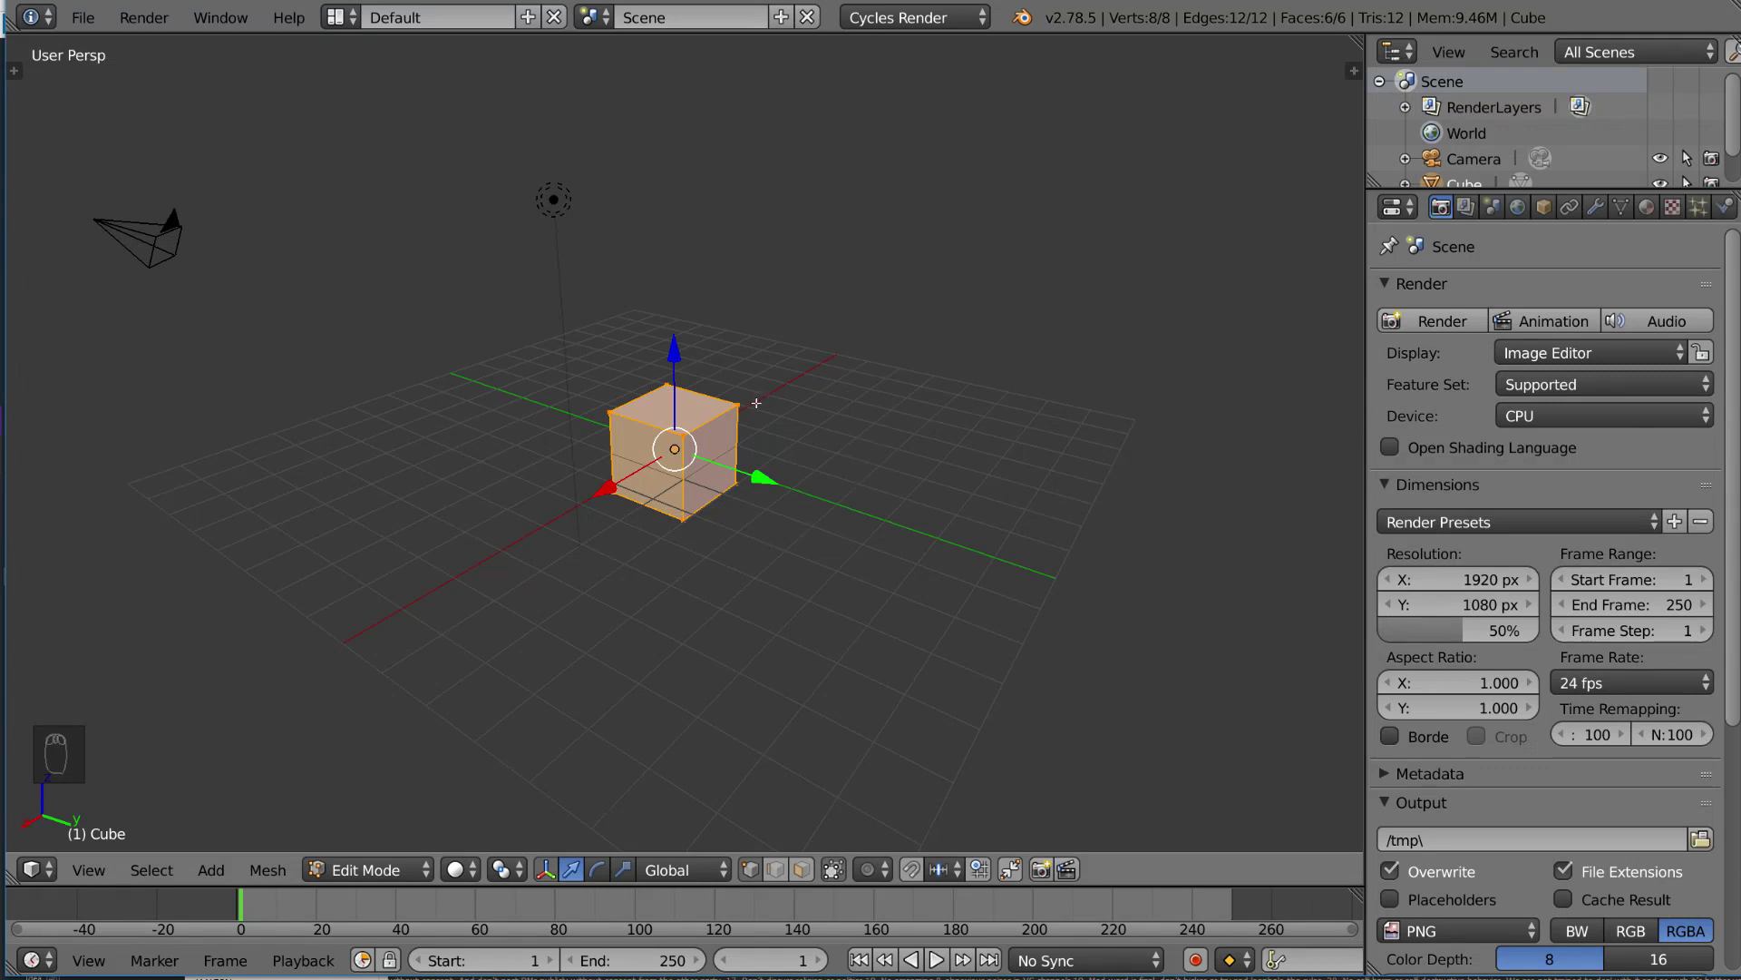
right_click(735, 483)
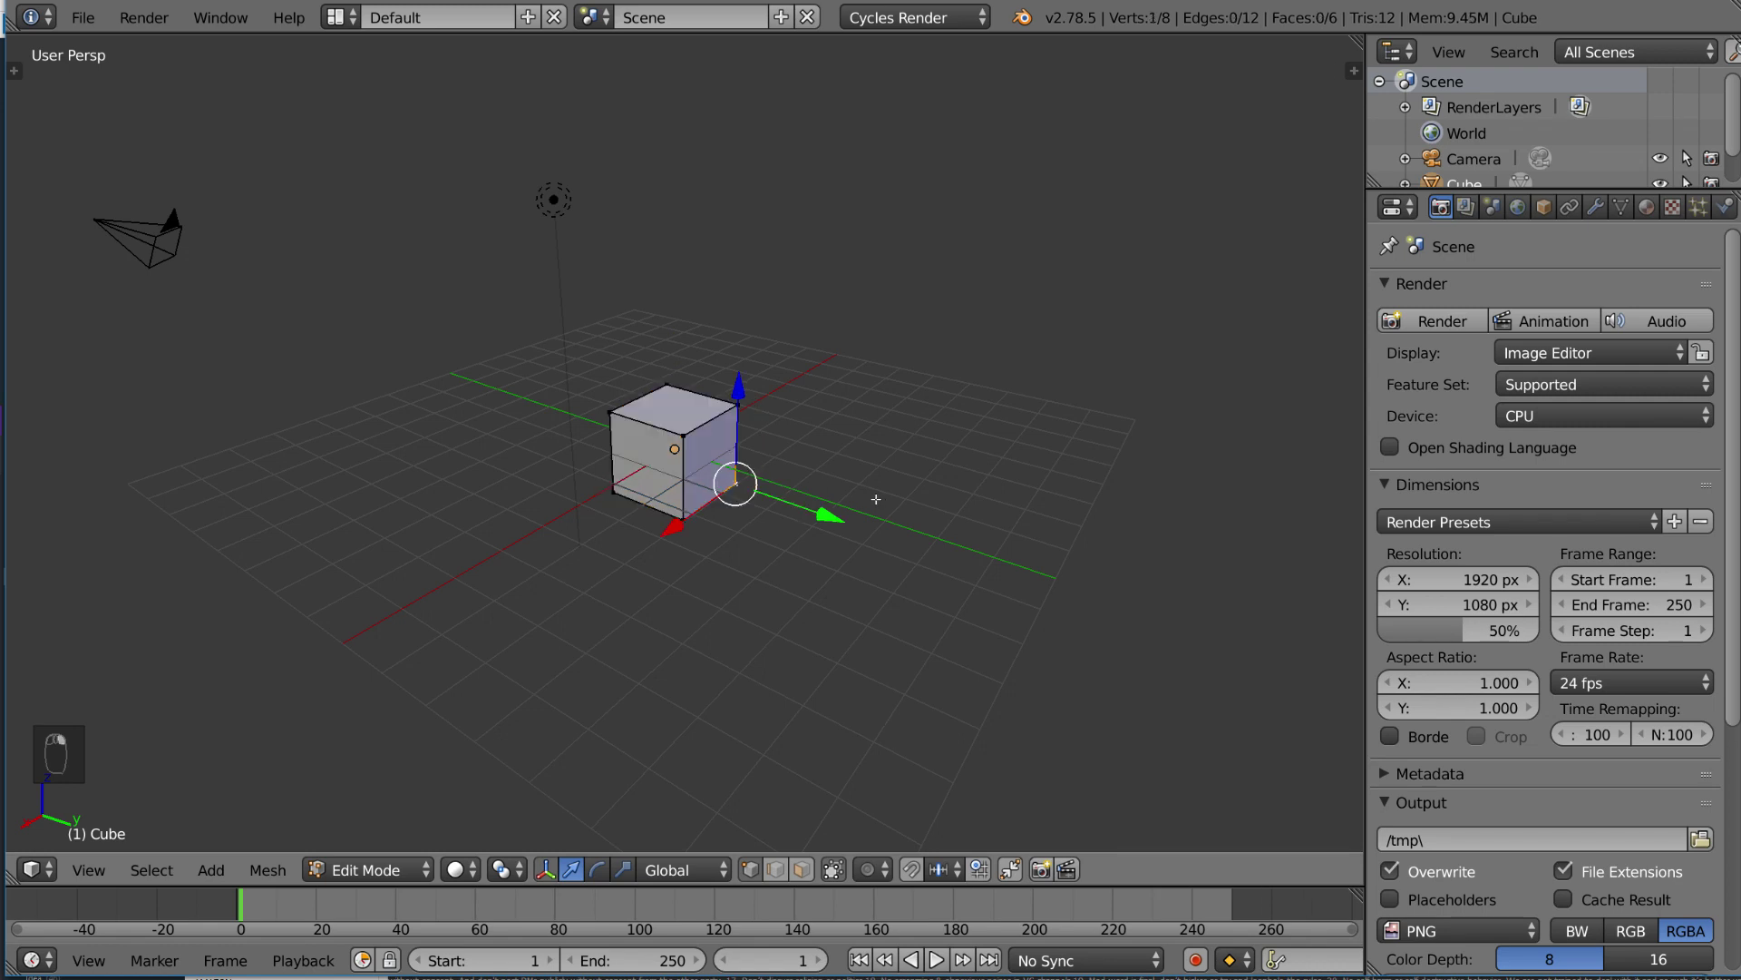
right_click(742, 403)
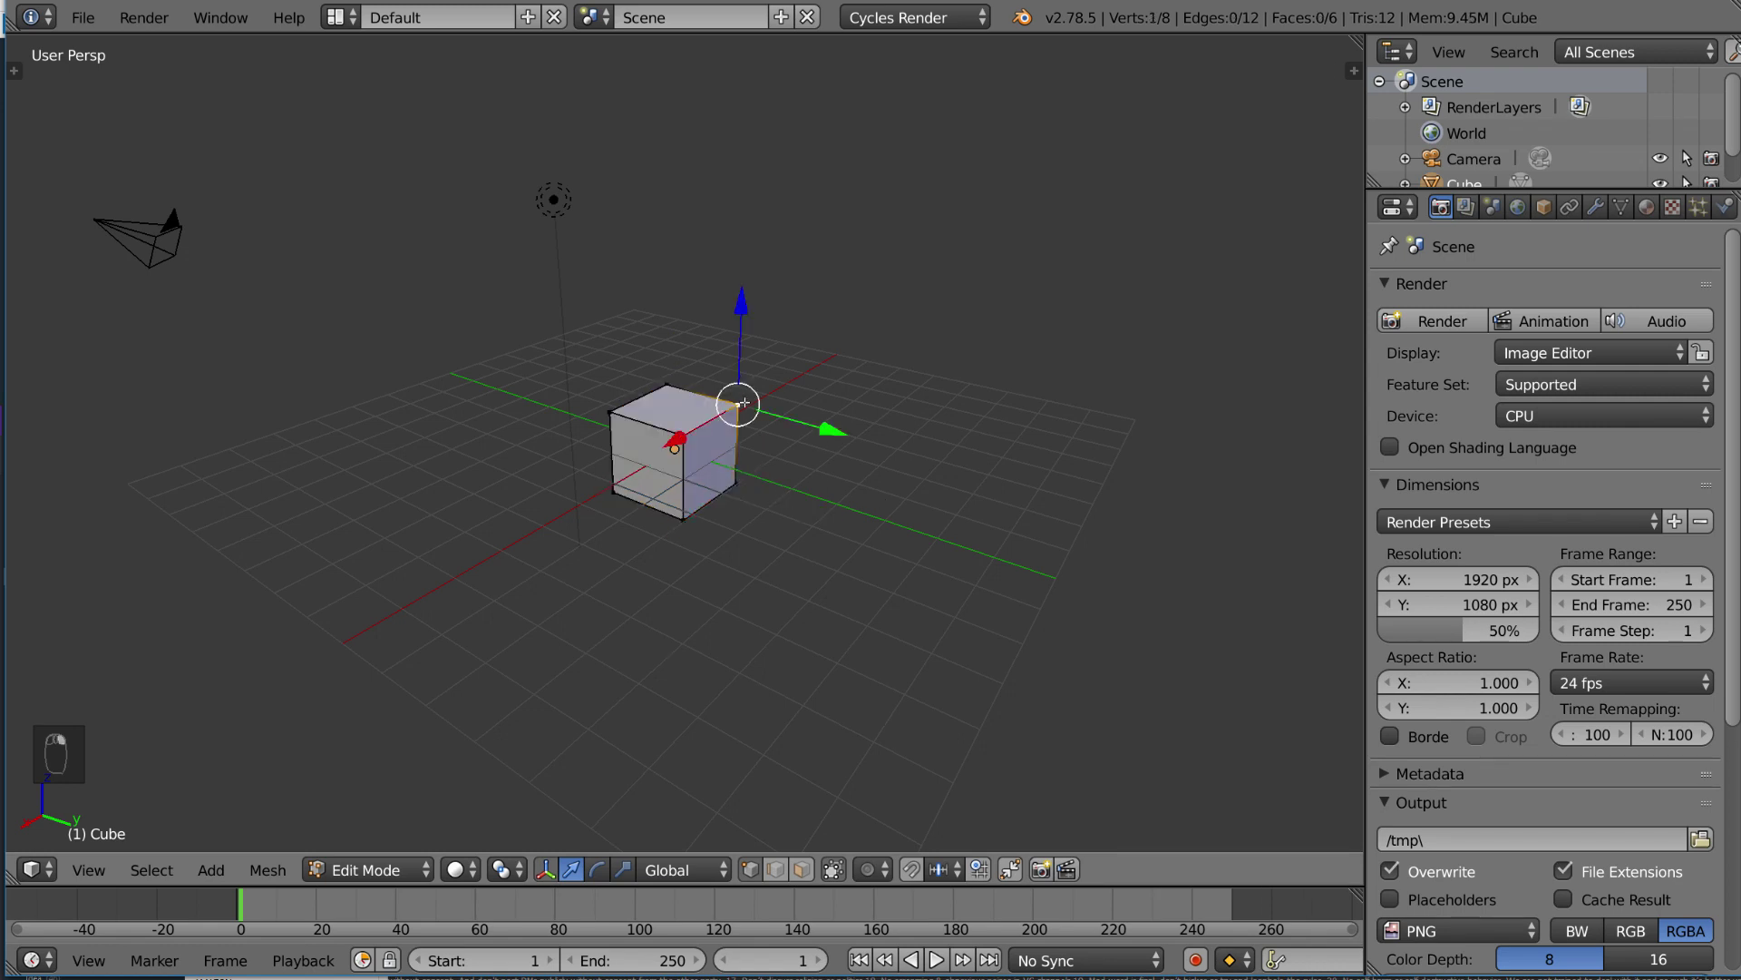
right_click(601, 412)
key("g")
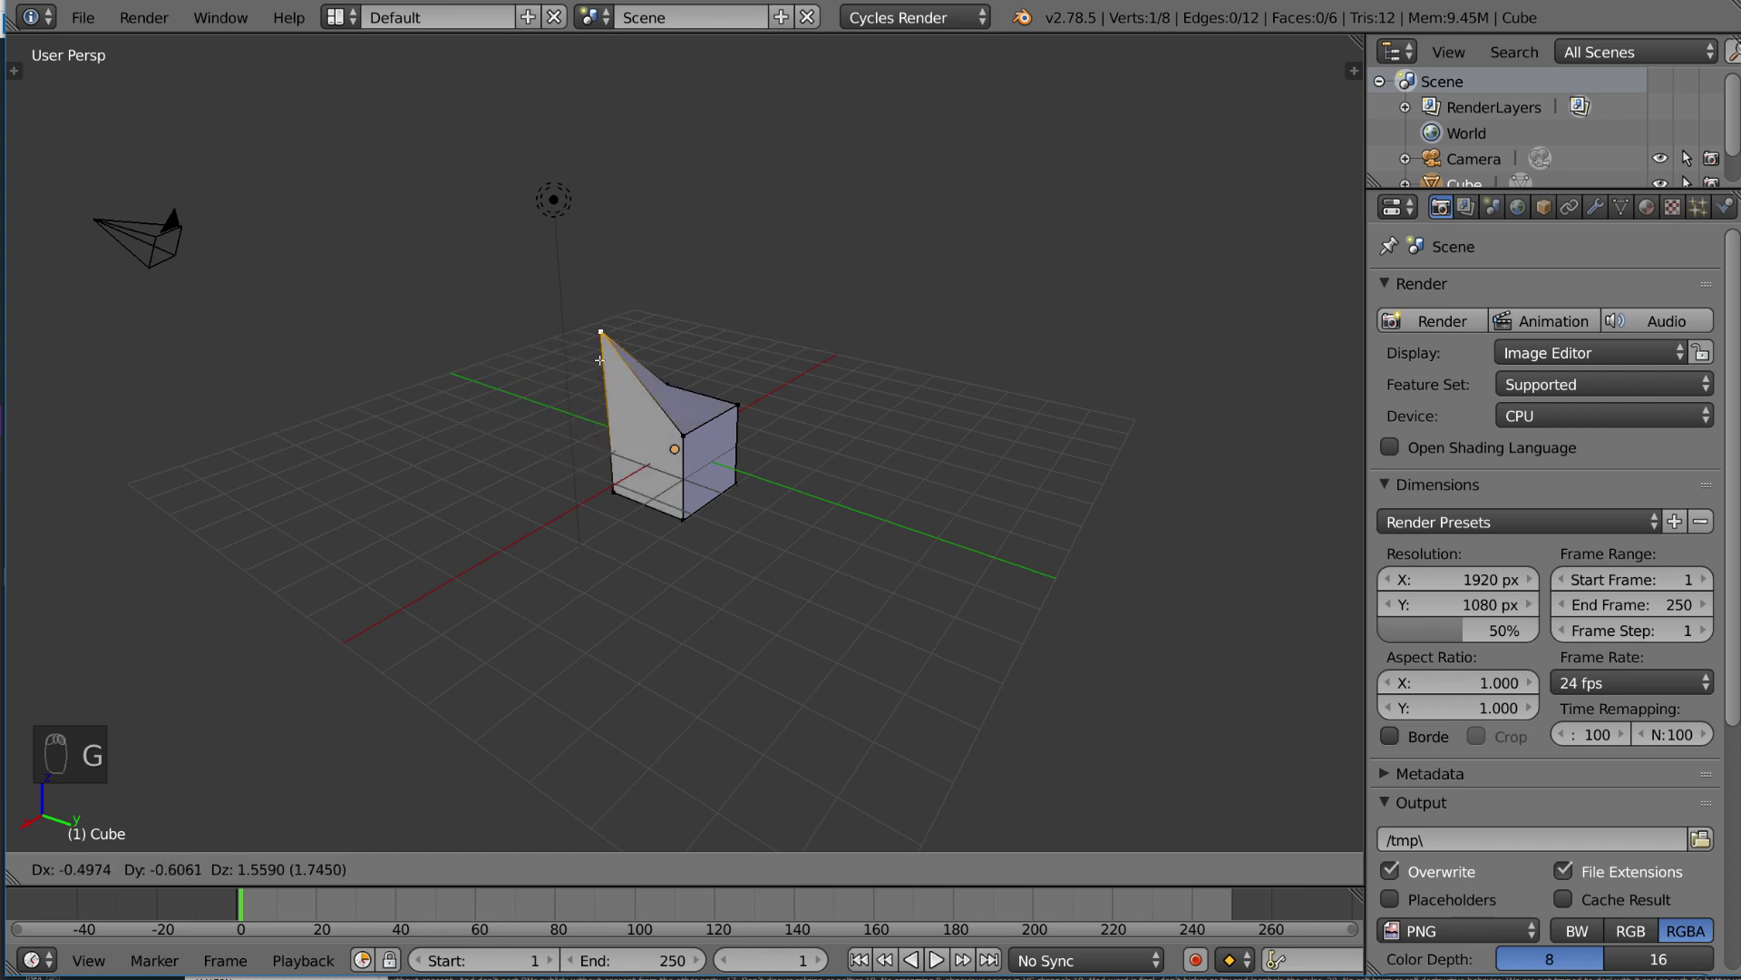
right_click(600, 375)
right_click(613, 492)
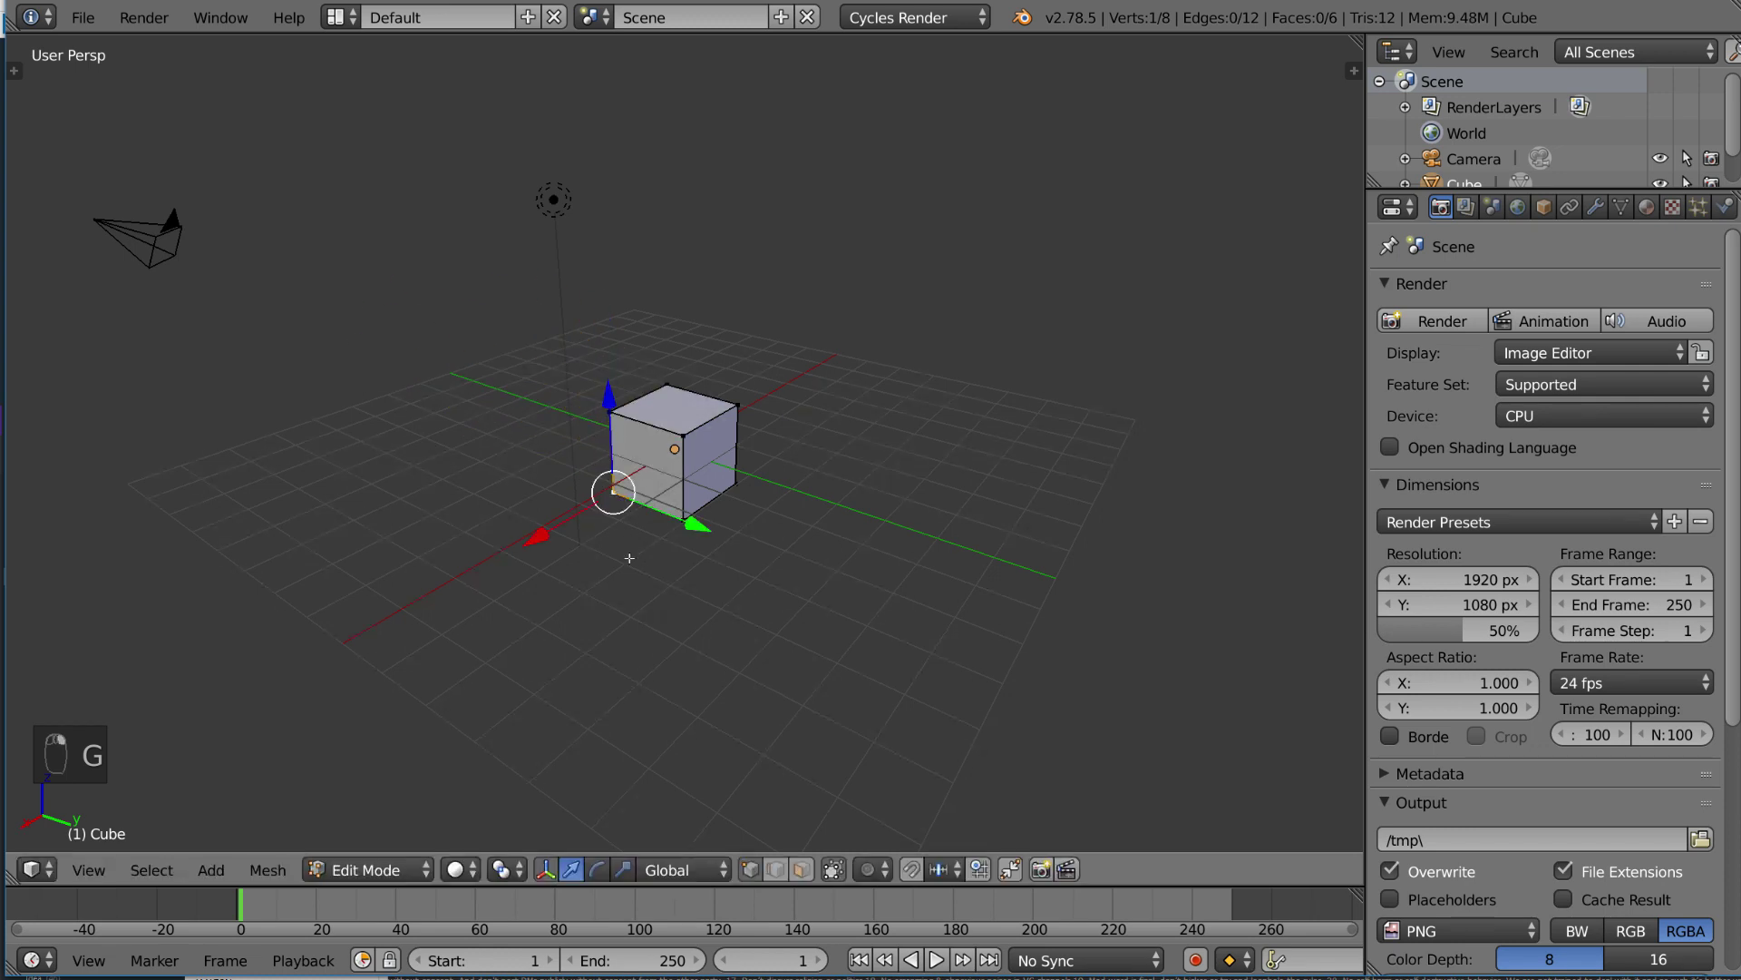
key("g")
right_click(625, 504)
right_click(609, 414, "shift")
key("r")
right_click(662, 600)
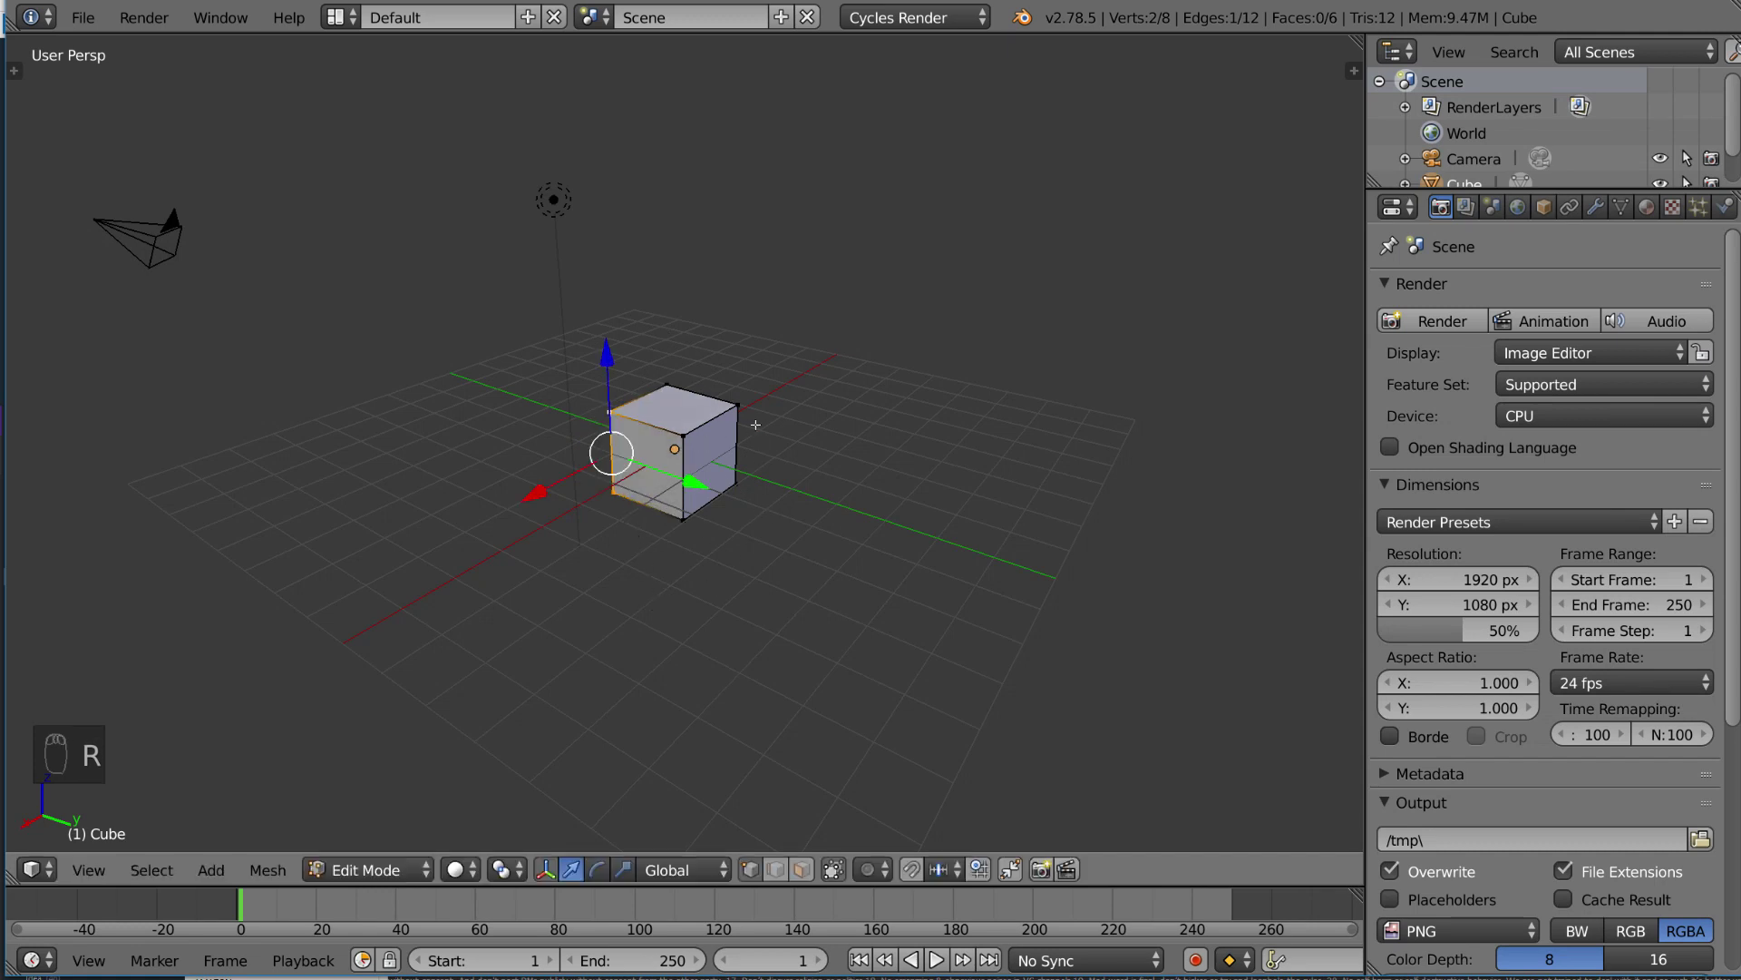
key("s")
right_click(673, 489)
right_click(683, 435, "shift")
right_click(683, 517, "shift")
key("r")
key("r")
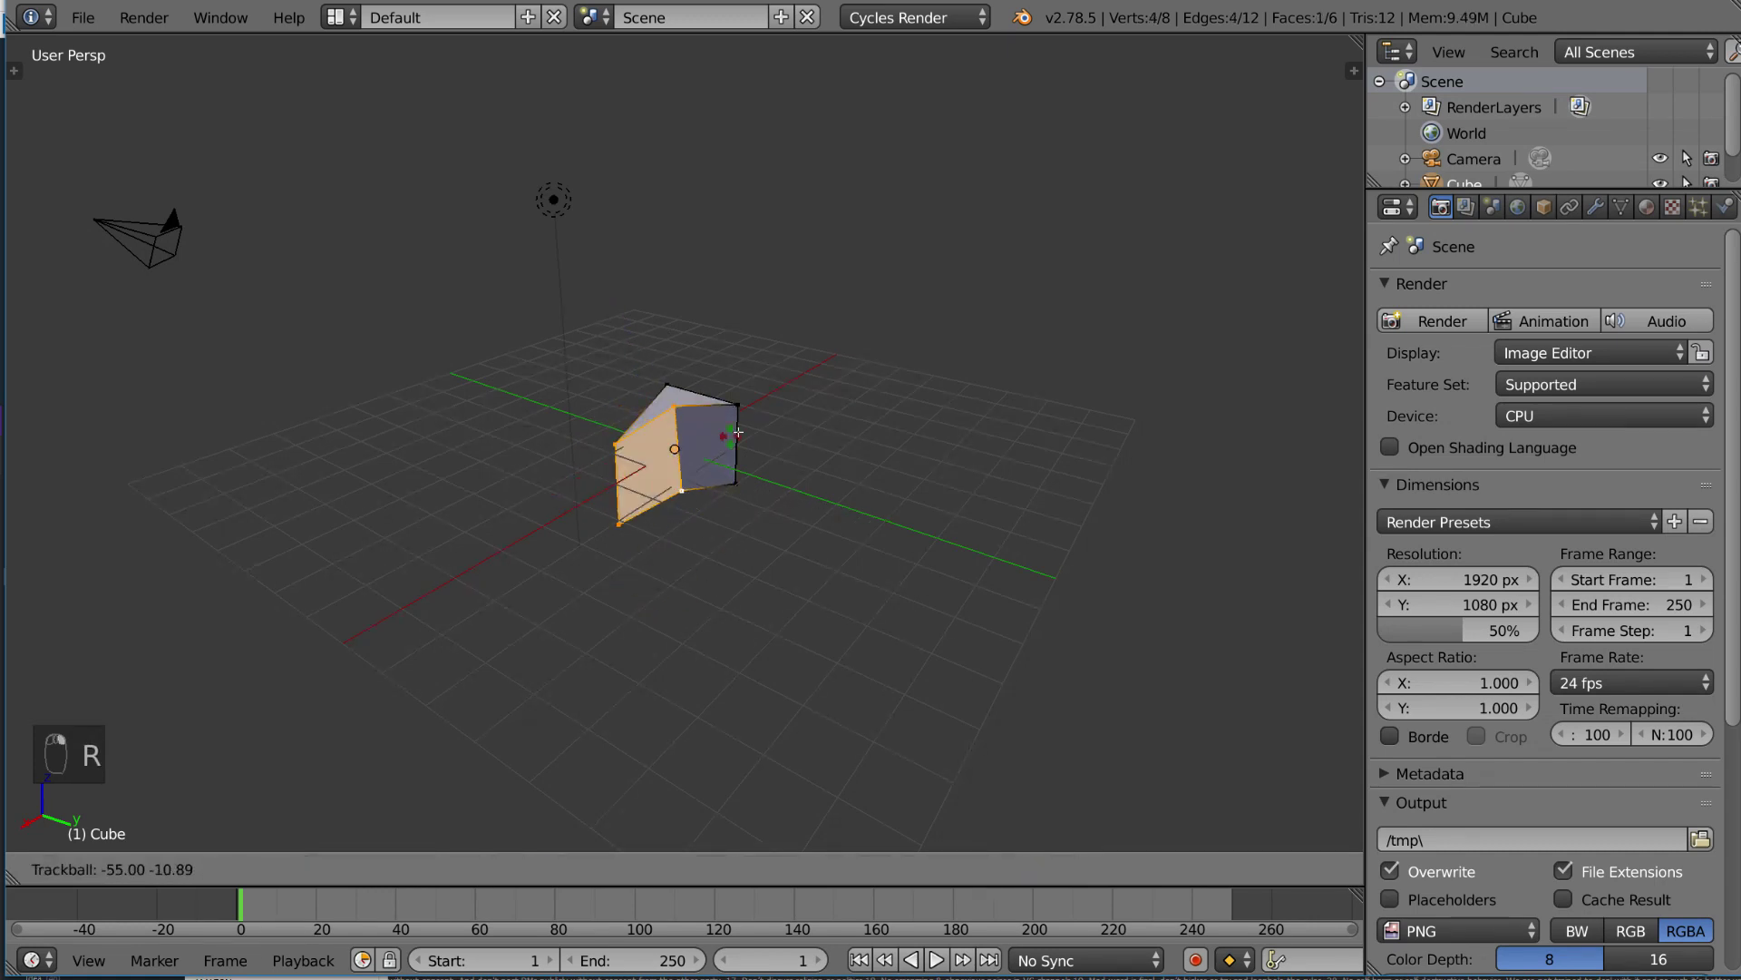
right_click(689, 544)
key("g")
right_click(708, 466)
key("s")
right_click(804, 493)
middle_click_drag(852, 455, 798, 471)
key("g")
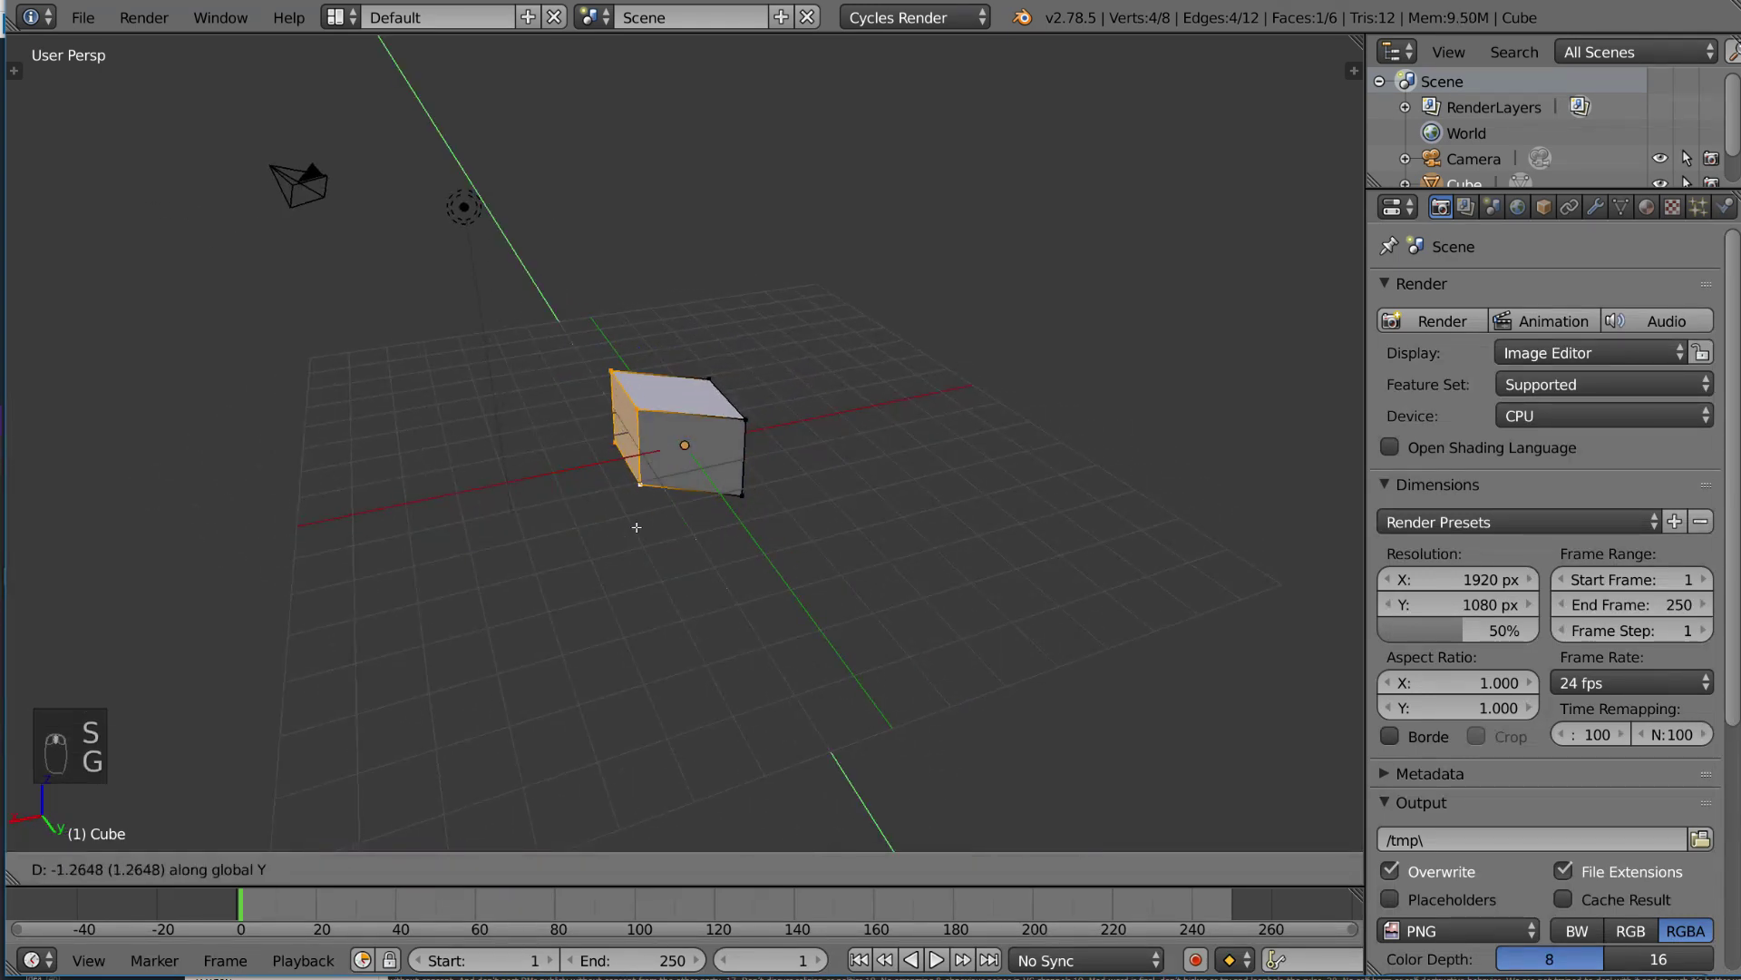
key("g")
right_click(740, 493)
middle_click_drag(740, 492, 785, 477)
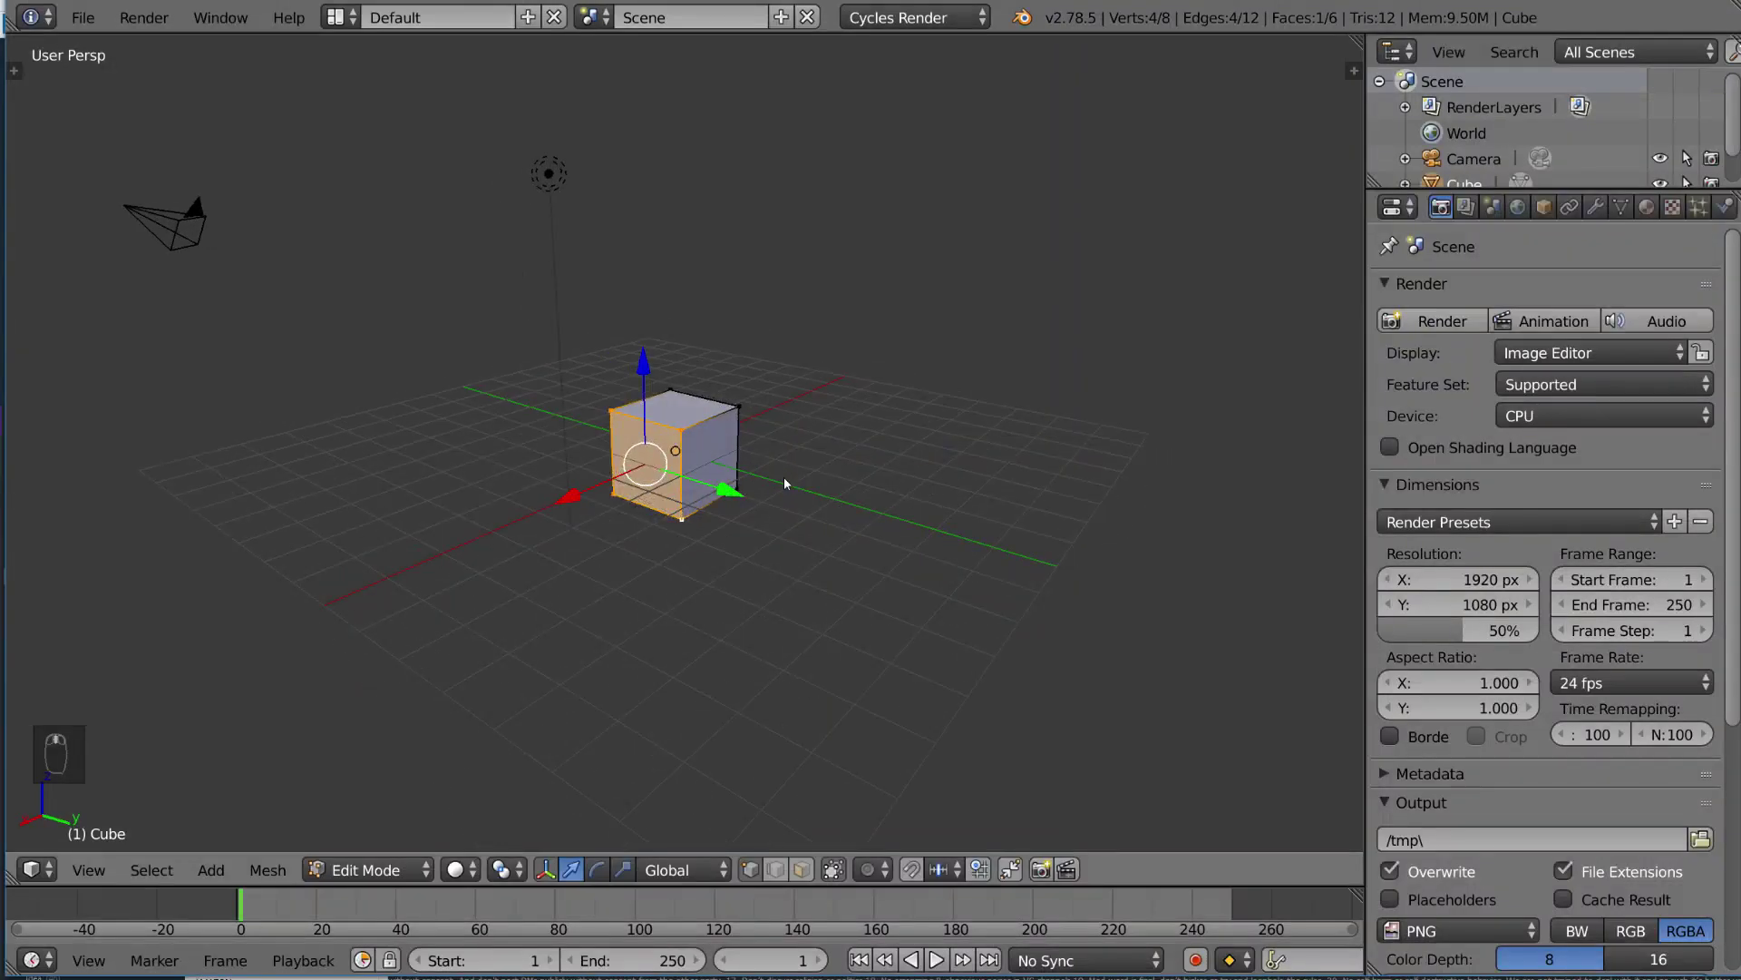
key("Tab")
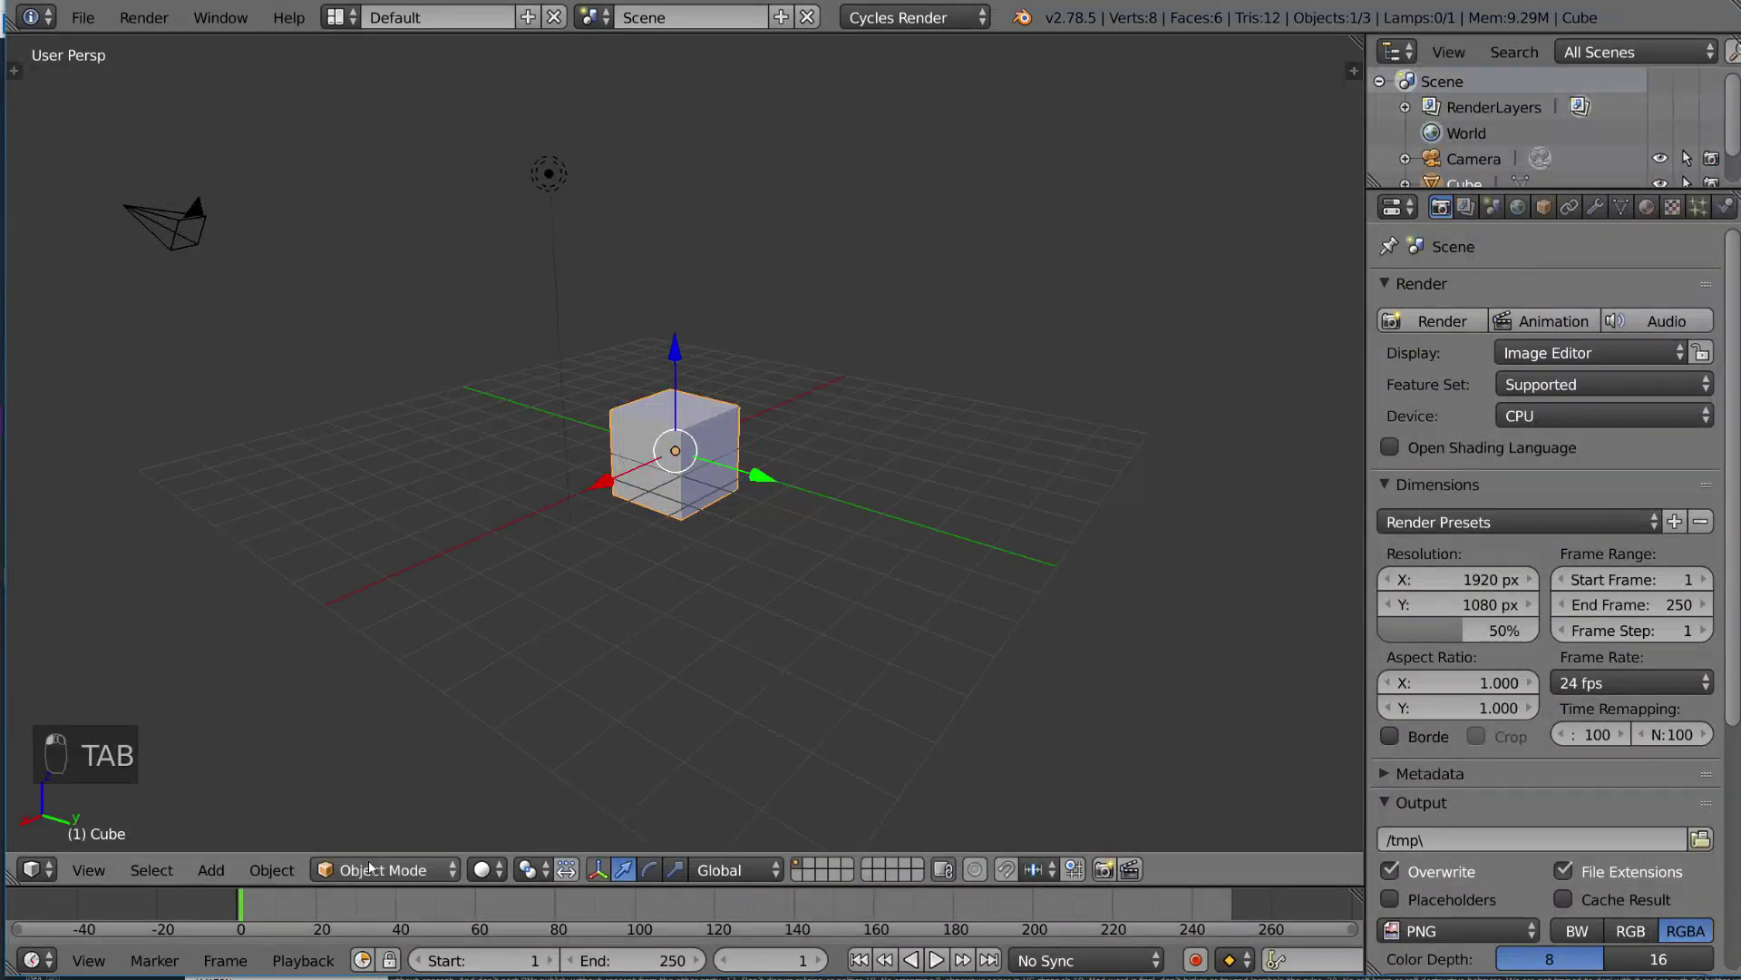
- Orbit and zoom in on the cube, then start a move and cancel it
middle_click_drag(668, 533, 770, 485)
scroll(671, 545, "up", 3)
key("g")
right_click(770, 571)
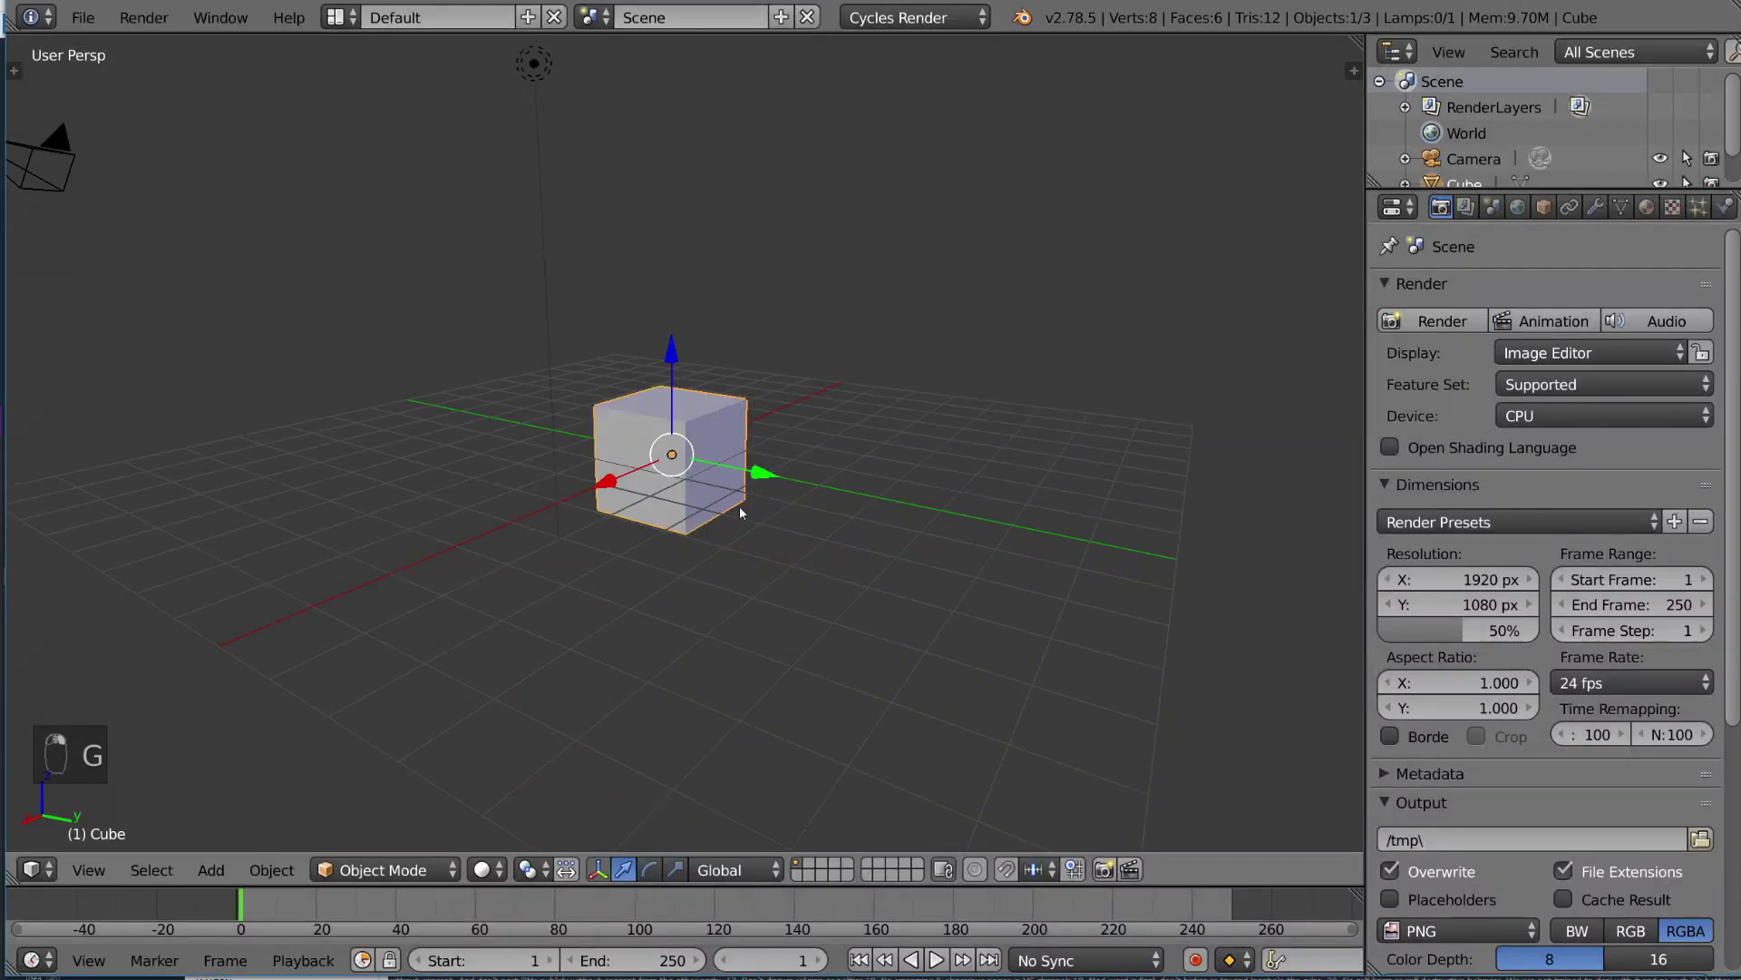
- In Edit Mode, pull one top corner vertex right and the front-bottom vertex down into a point
key("Tab")
right_click(744, 401)
key("g")
left_click(822, 403)
right_click(685, 533)
key("g")
left_click(659, 645)
- Rotate and scale the selected top face, then return to Object Mode
right_click(592, 422)
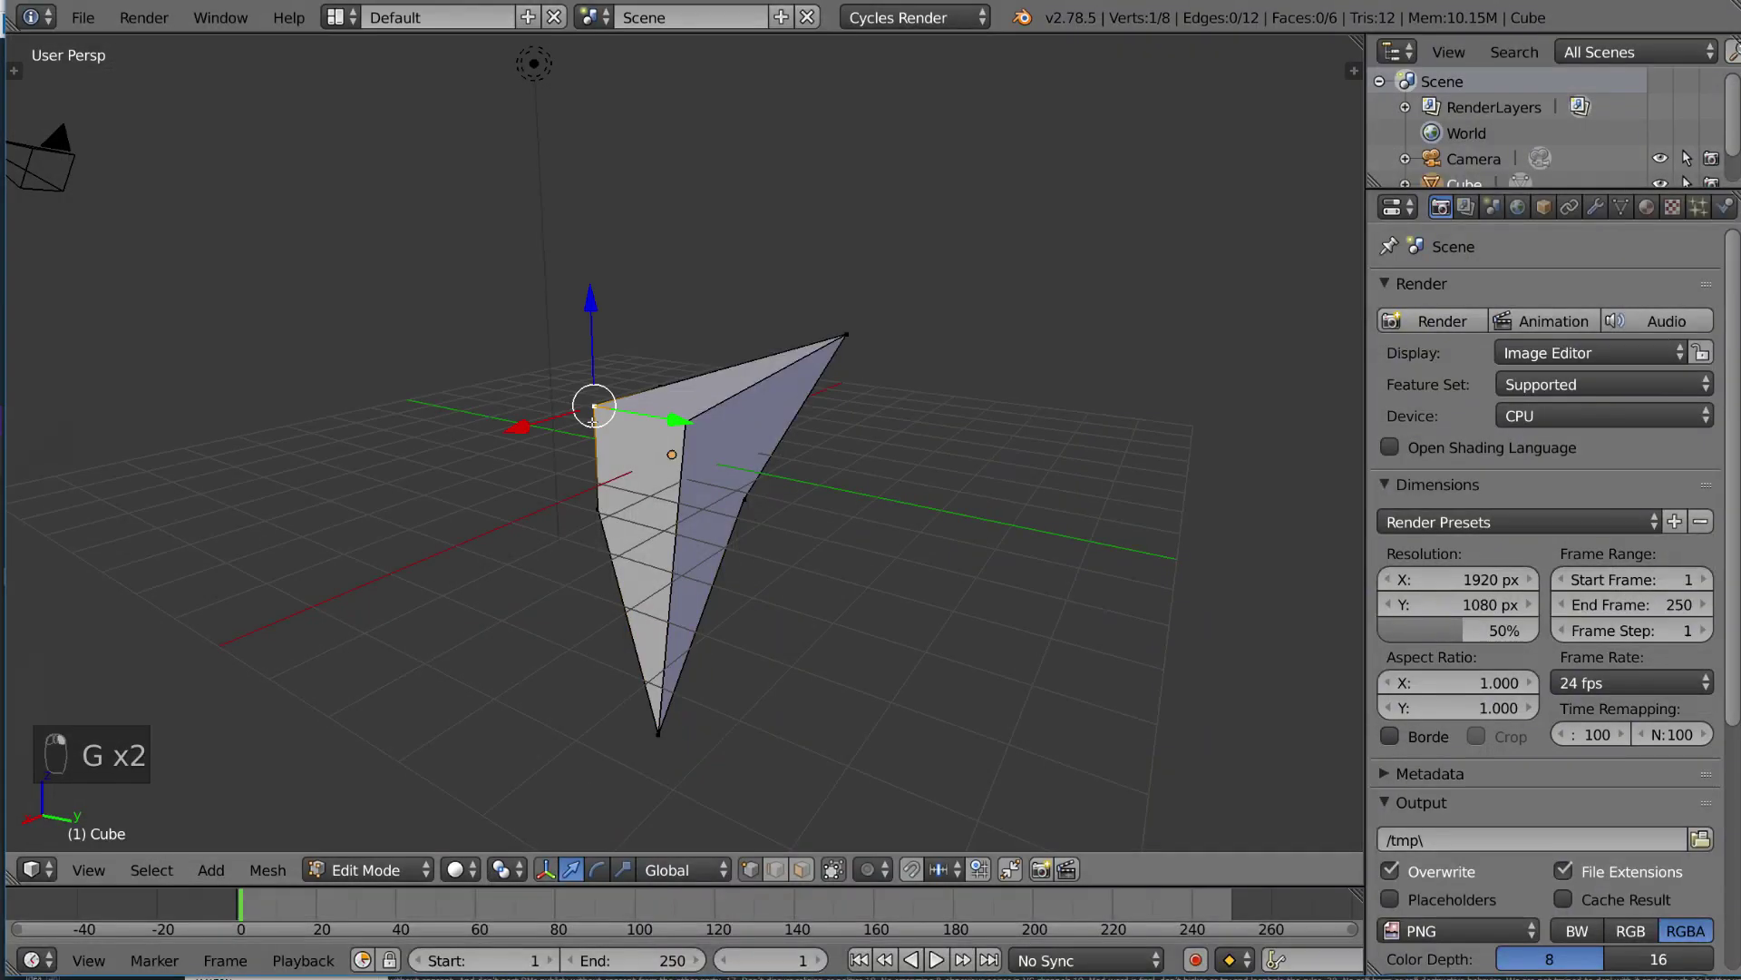
right_click(716, 406)
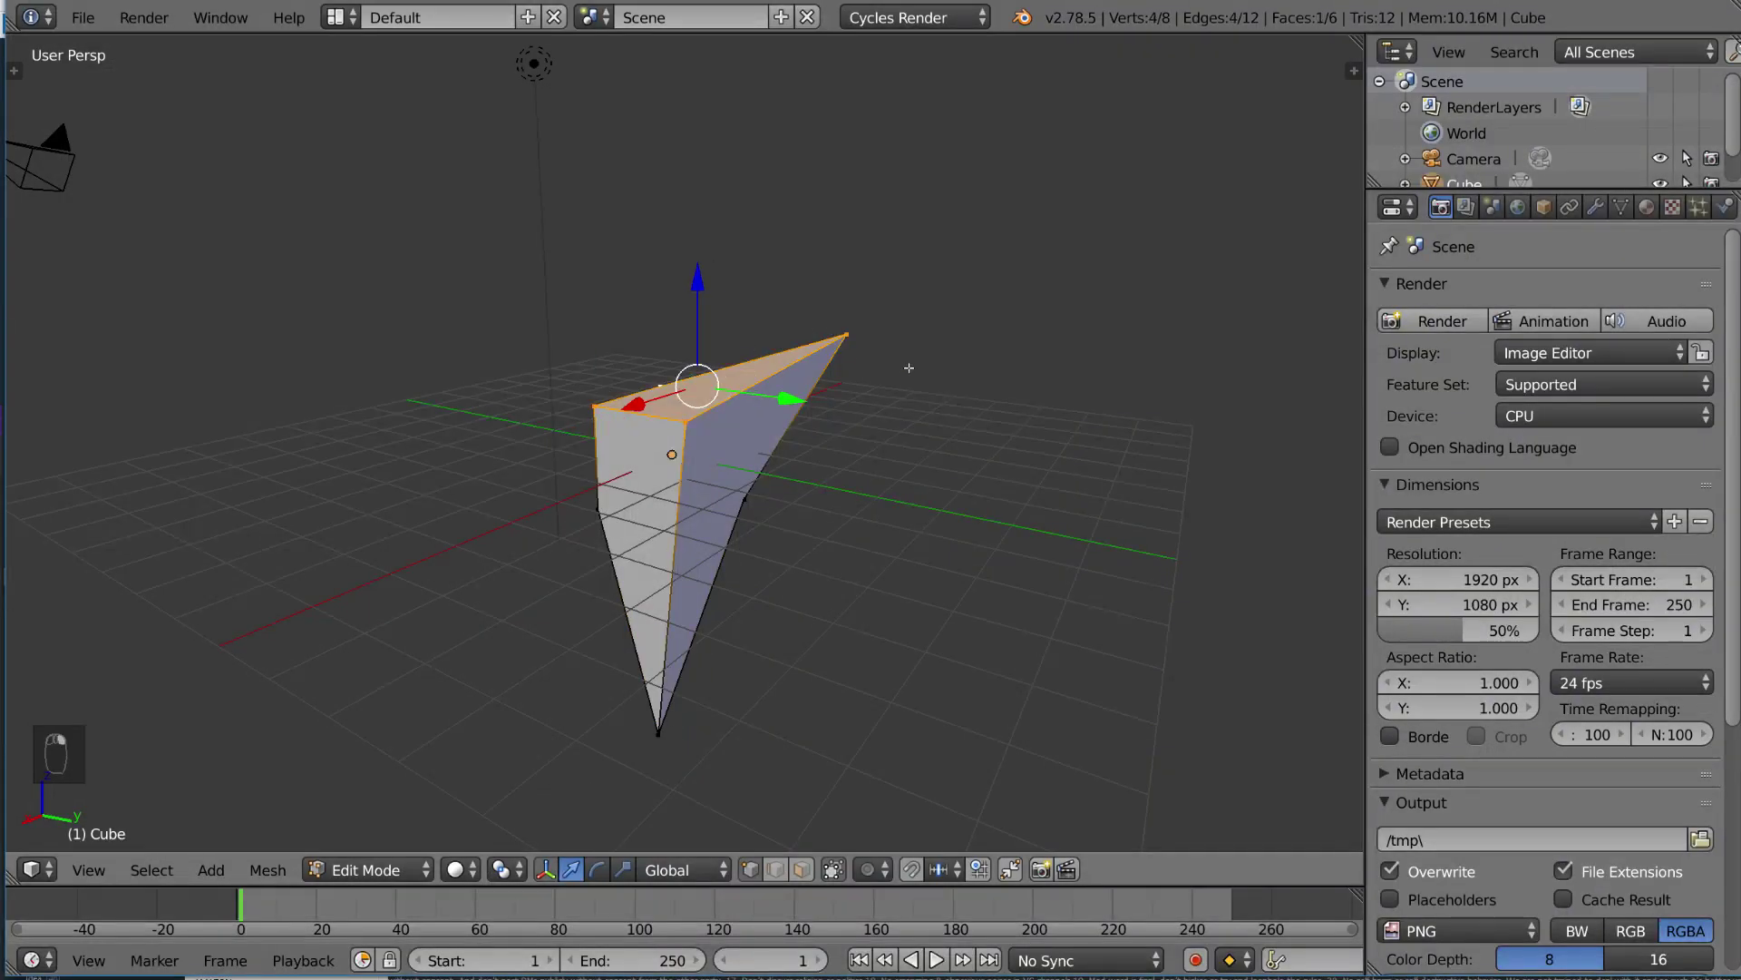
key("r")
left_click(852, 555)
key("s")
left_click(913, 575)
key("Tab")
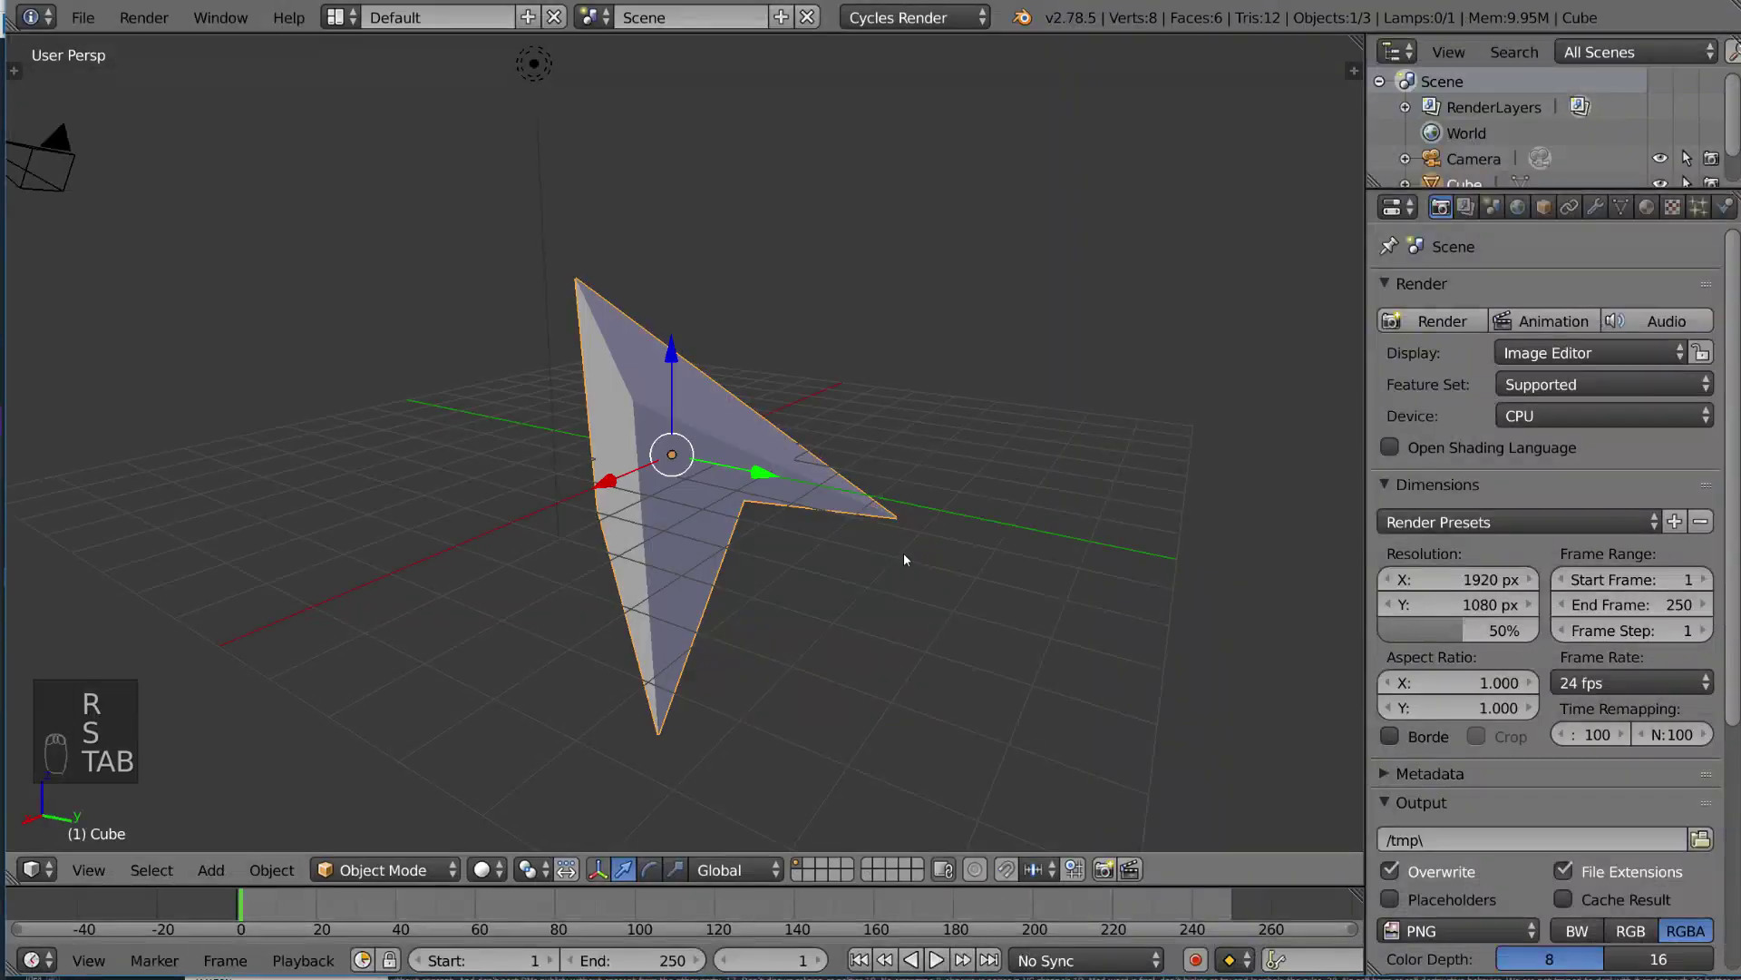
- Orbit the view around the arrow-shaped mesh to inspect it from several sides
middle_click_drag(889, 555, 808, 541)
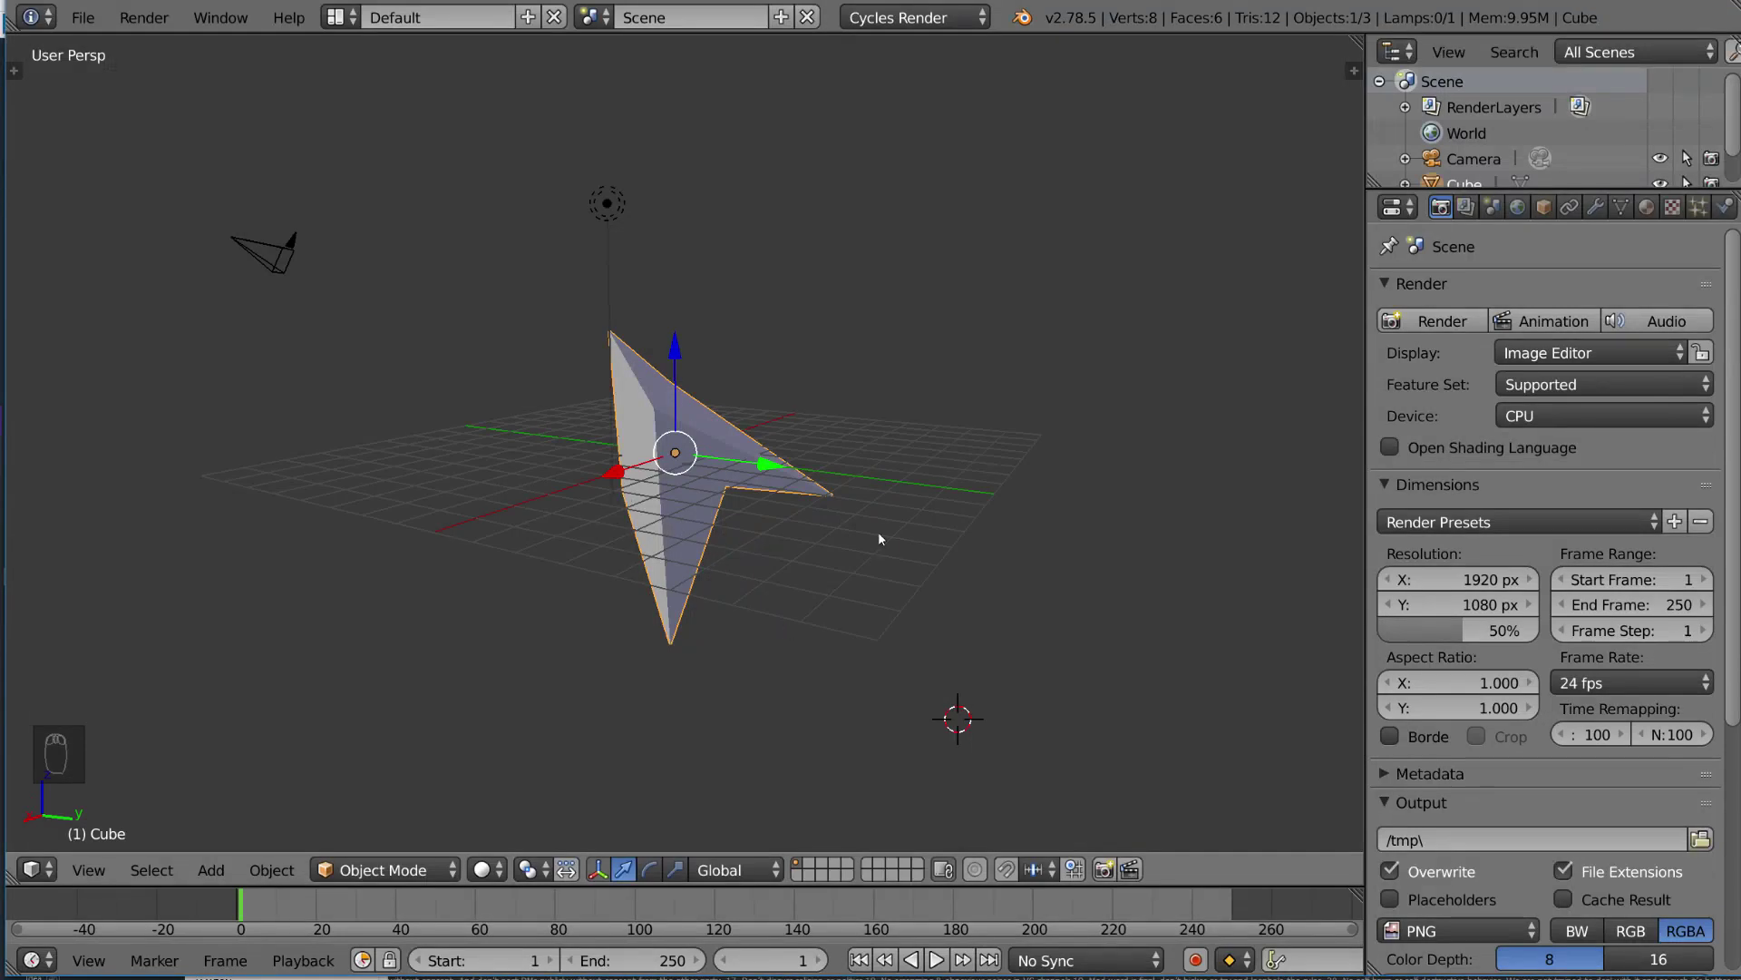
mouse_move(814, 536)
middle_mouse_down()
mouse_move(803, 516)
mouse_move(756, 559)
mouse_move(790, 551)
middle_mouse_up()
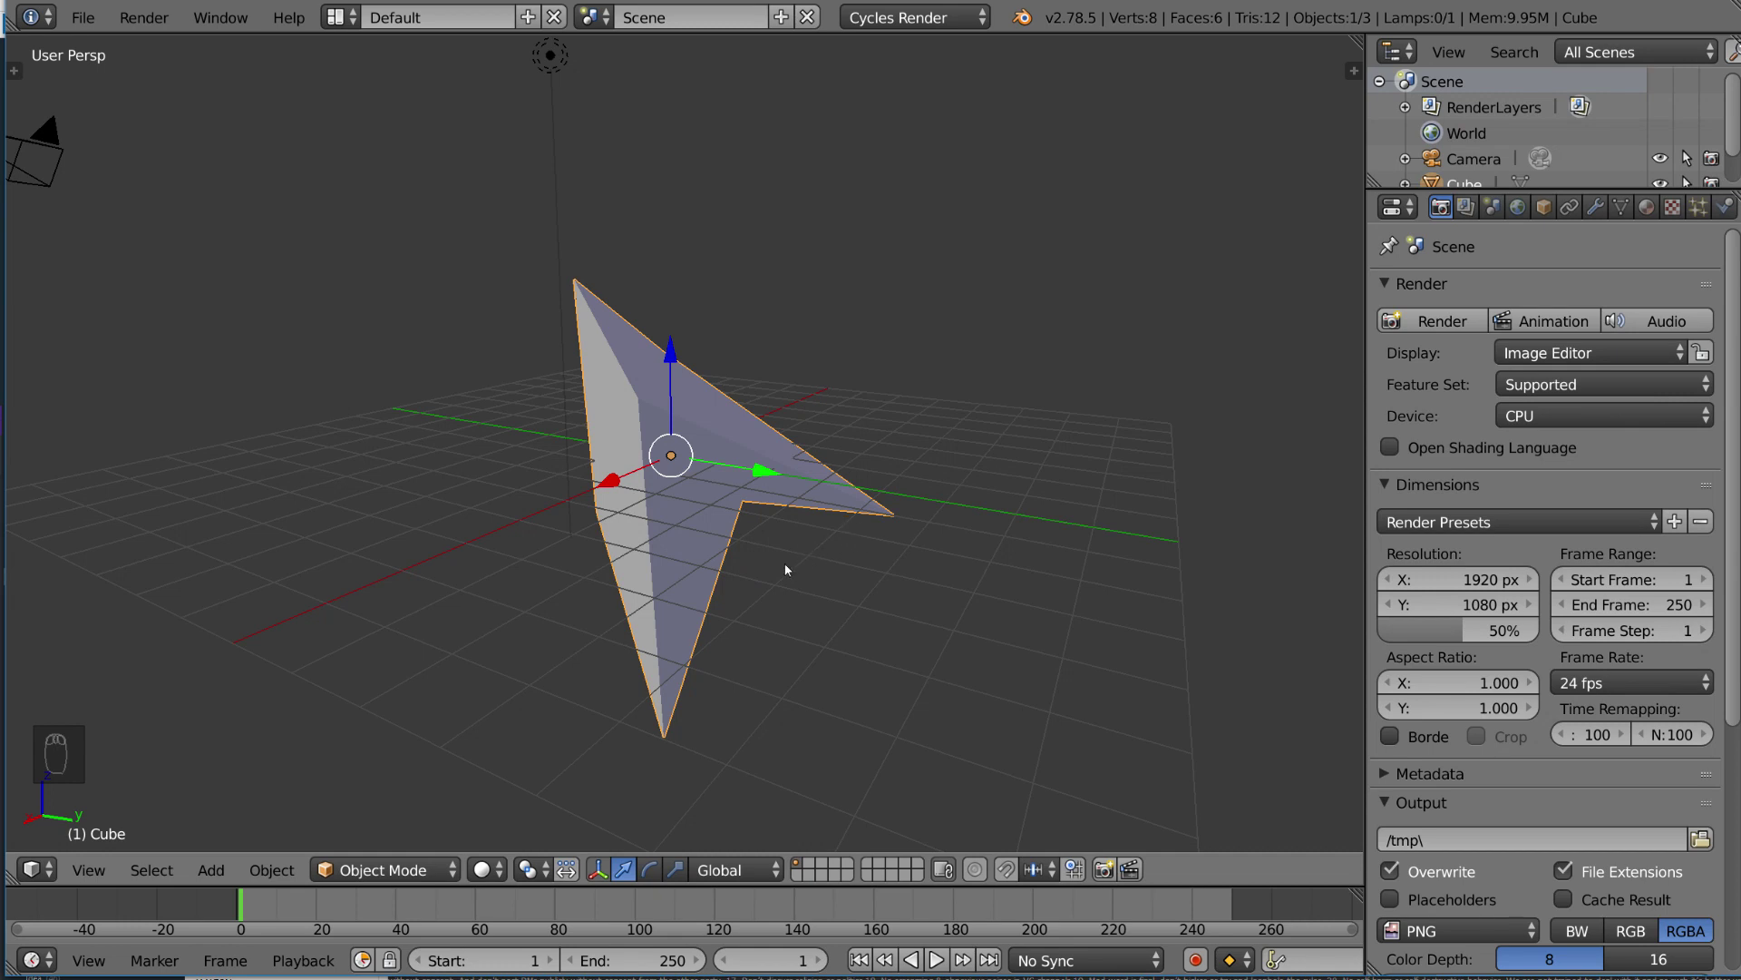
middle_click_drag(785, 572, 749, 555)
- Enter Edit Mode and undo the mesh edits step by step back to the plain cube
key("Tab")
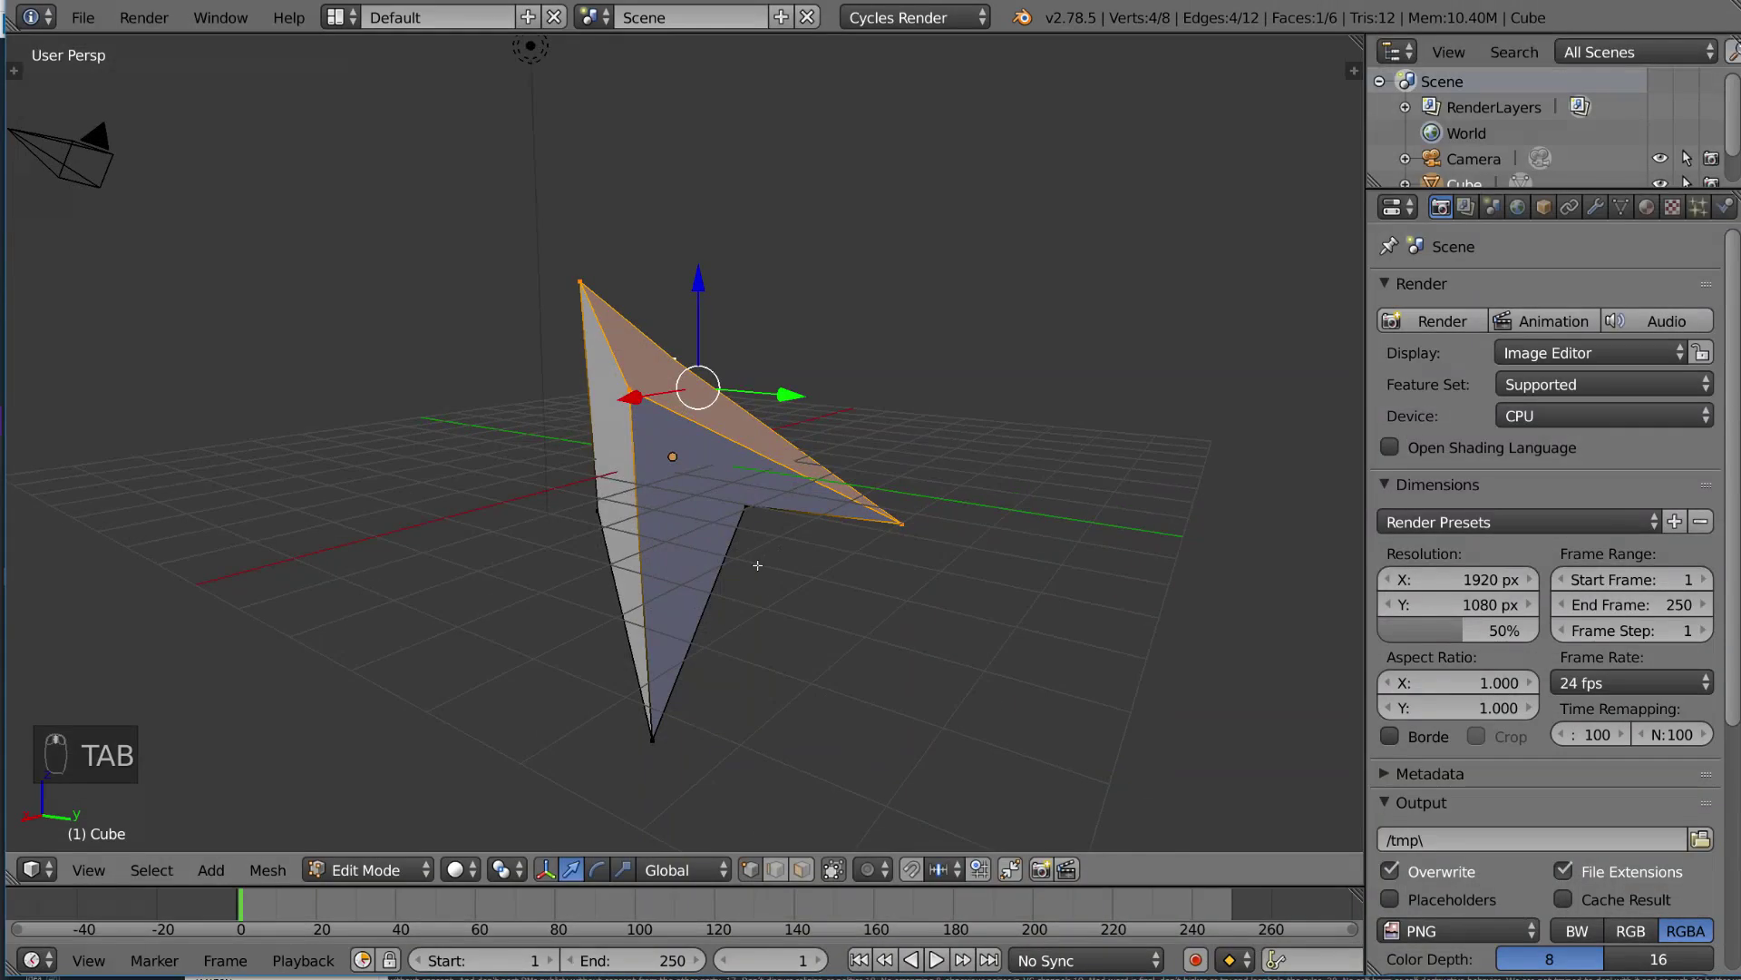
key("ctrl+z")
key("ctrl+z")
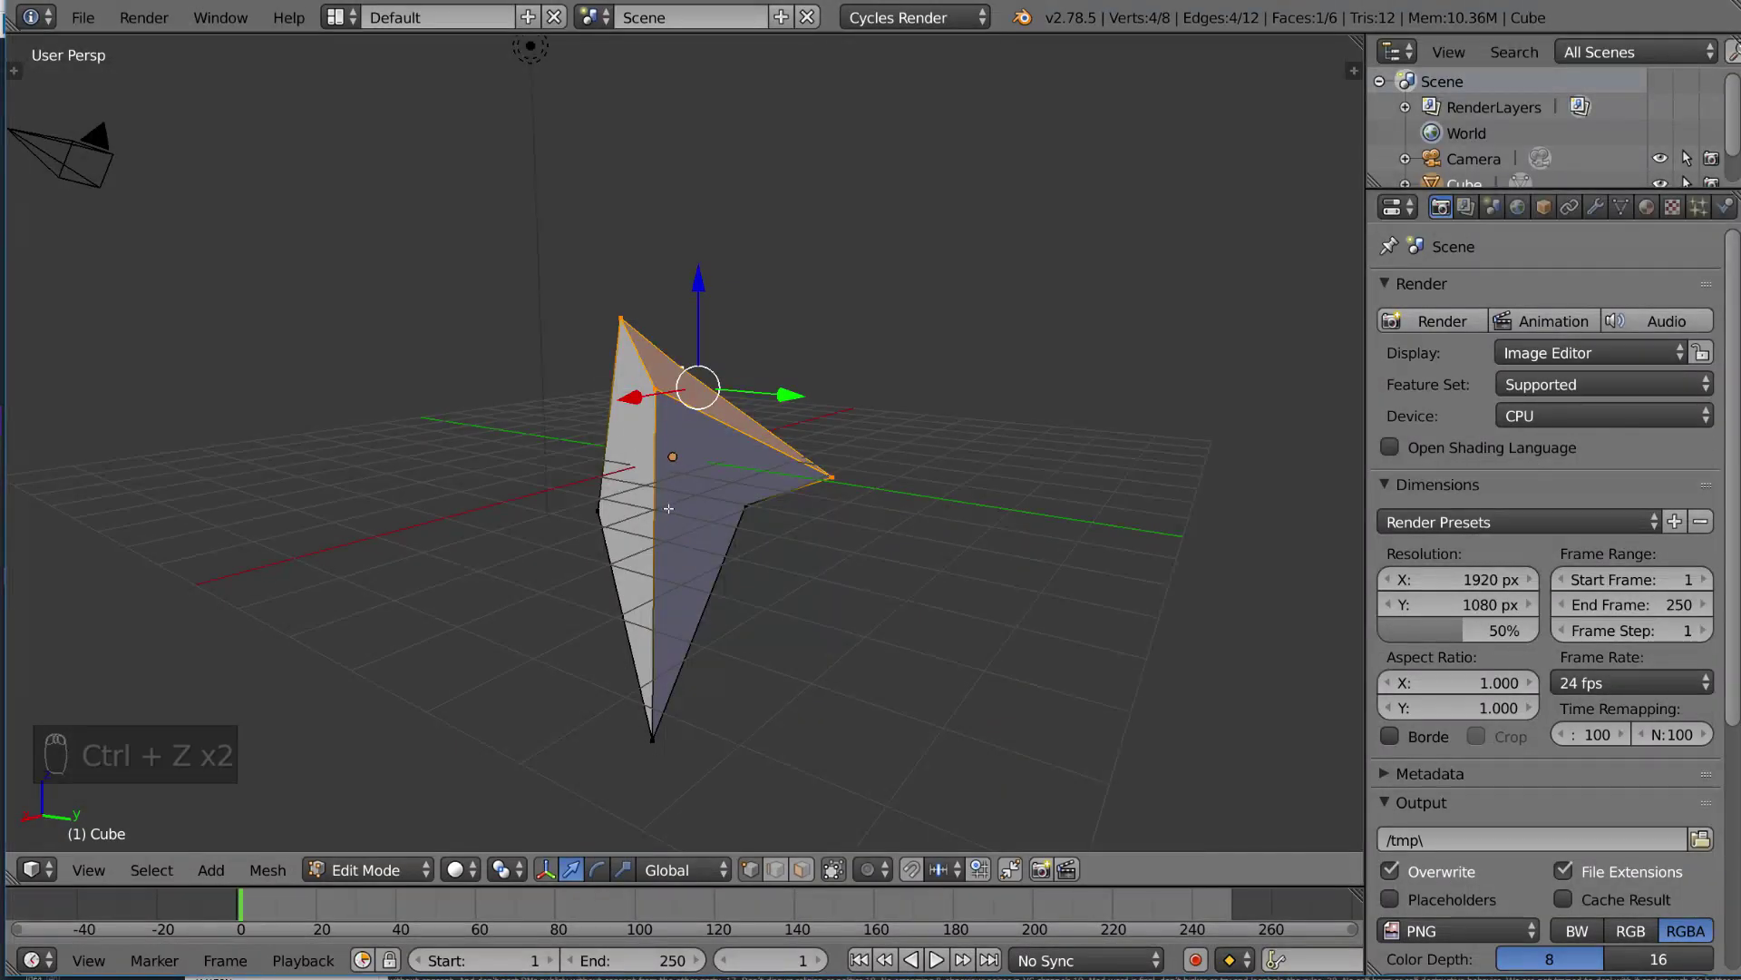
key("ctrl+z")
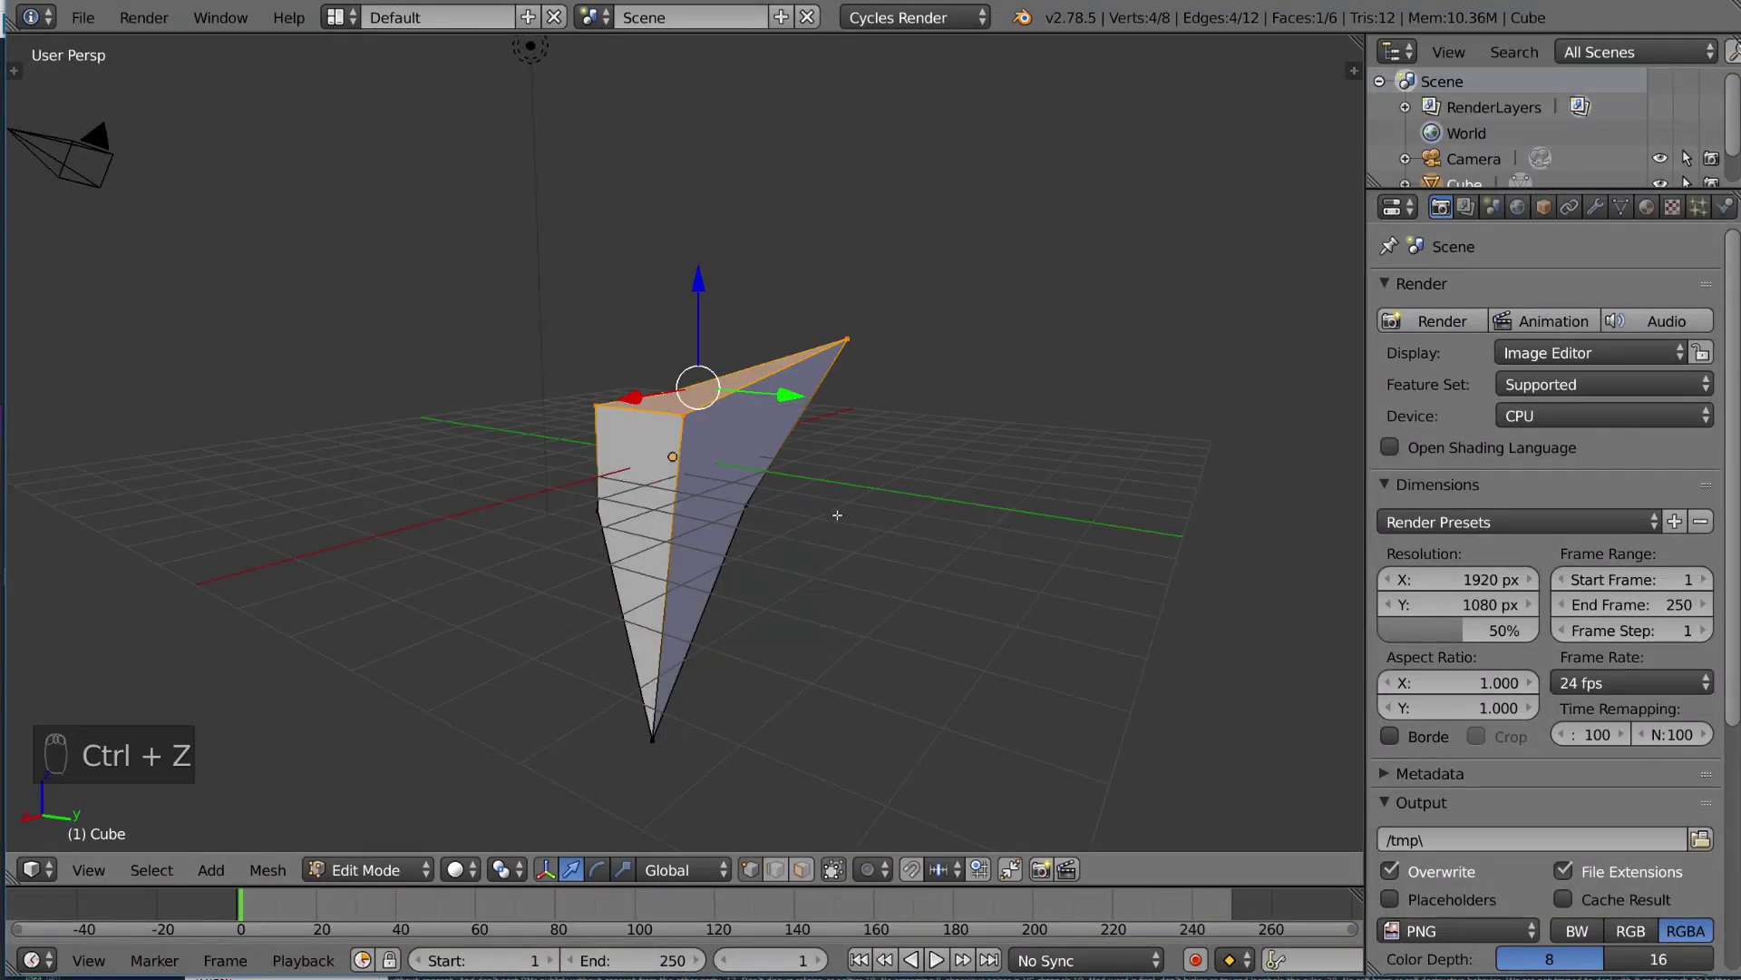
key("ctrl+z")
key("ctrl+z")
key("ctrl+z")
key("ctrl+z")
key("ctrl+z")
key("ctrl+z")
key("ctrl+z")
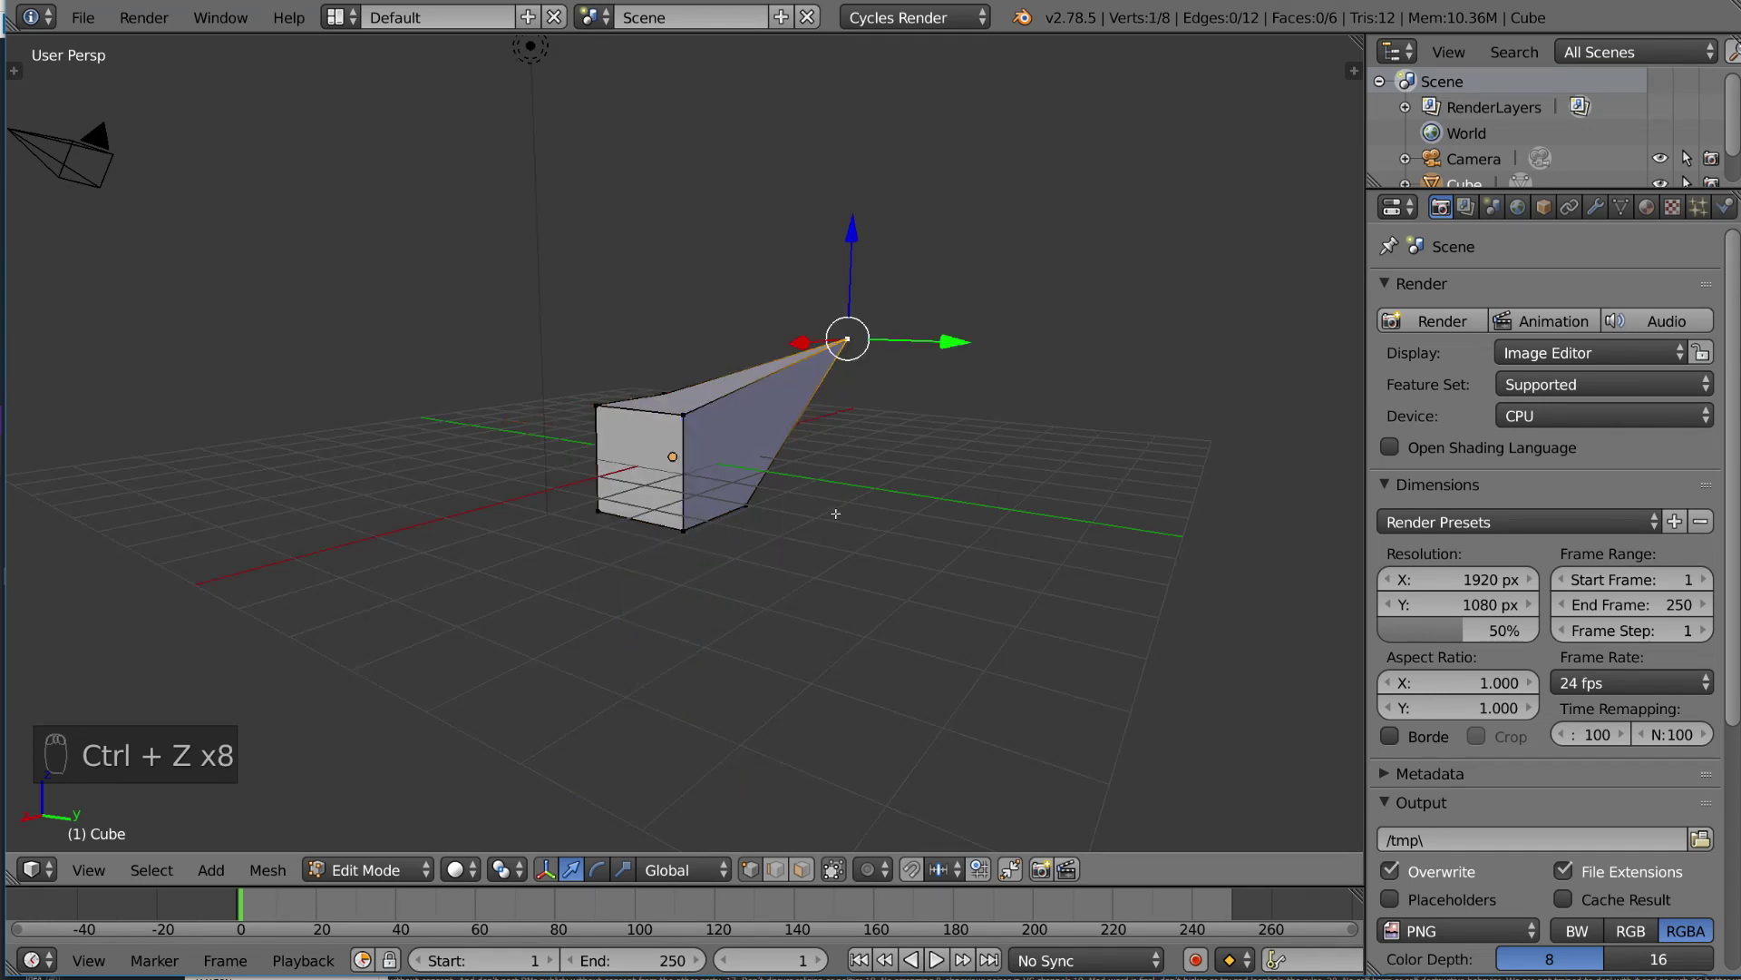
key("ctrl+z")
middle_click_drag(824, 509, 743, 525)
- Redo and undo the edits back and forth, restore the full arrow shape, and leave Edit Mode
key("ctrl+shift+z")
key("ctrl+shift+z")
key("ctrl+shift+z")
key("ctrl+shift+z")
key("ctrl+shift+z")
key("ctrl+shift+z")
key("ctrl+shift+z")
key("ctrl+shift+z")
key("ctrl+shift+z")
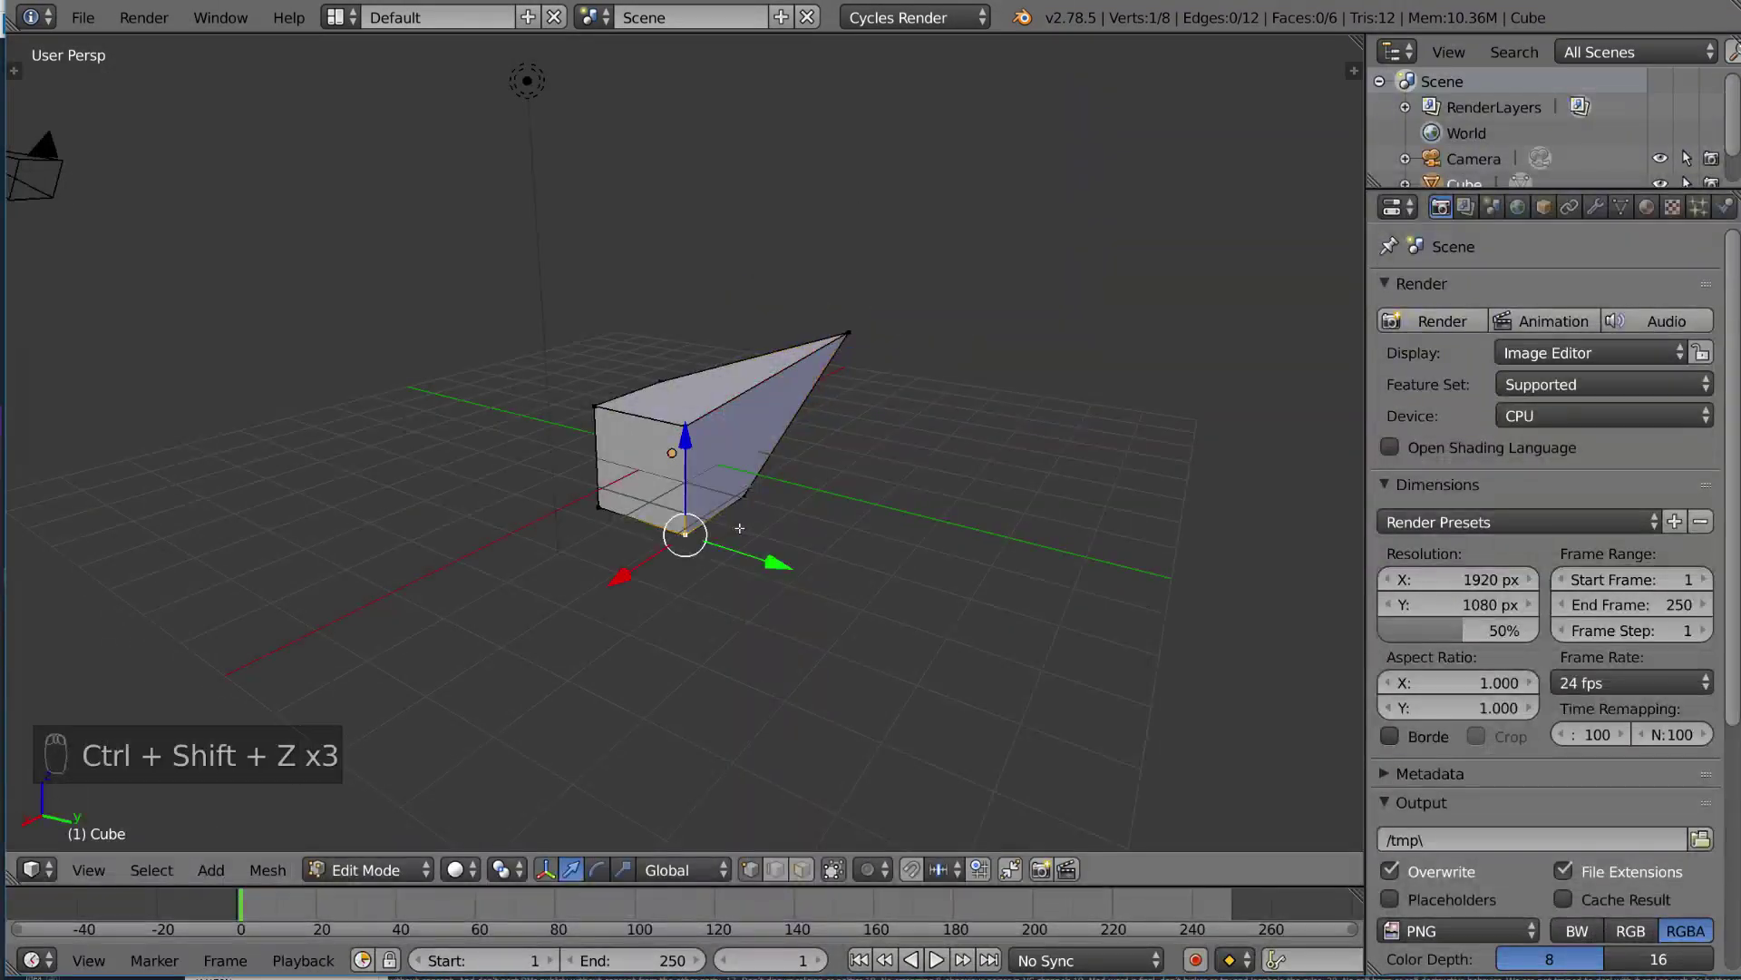
key("ctrl+shift+z")
key("ctrl+shift+z")
key("ctrl+shift+z")
key("ctrl+shift+z")
key("ctrl+shift+z")
key("ctrl+shift+z")
key("ctrl+shift+z")
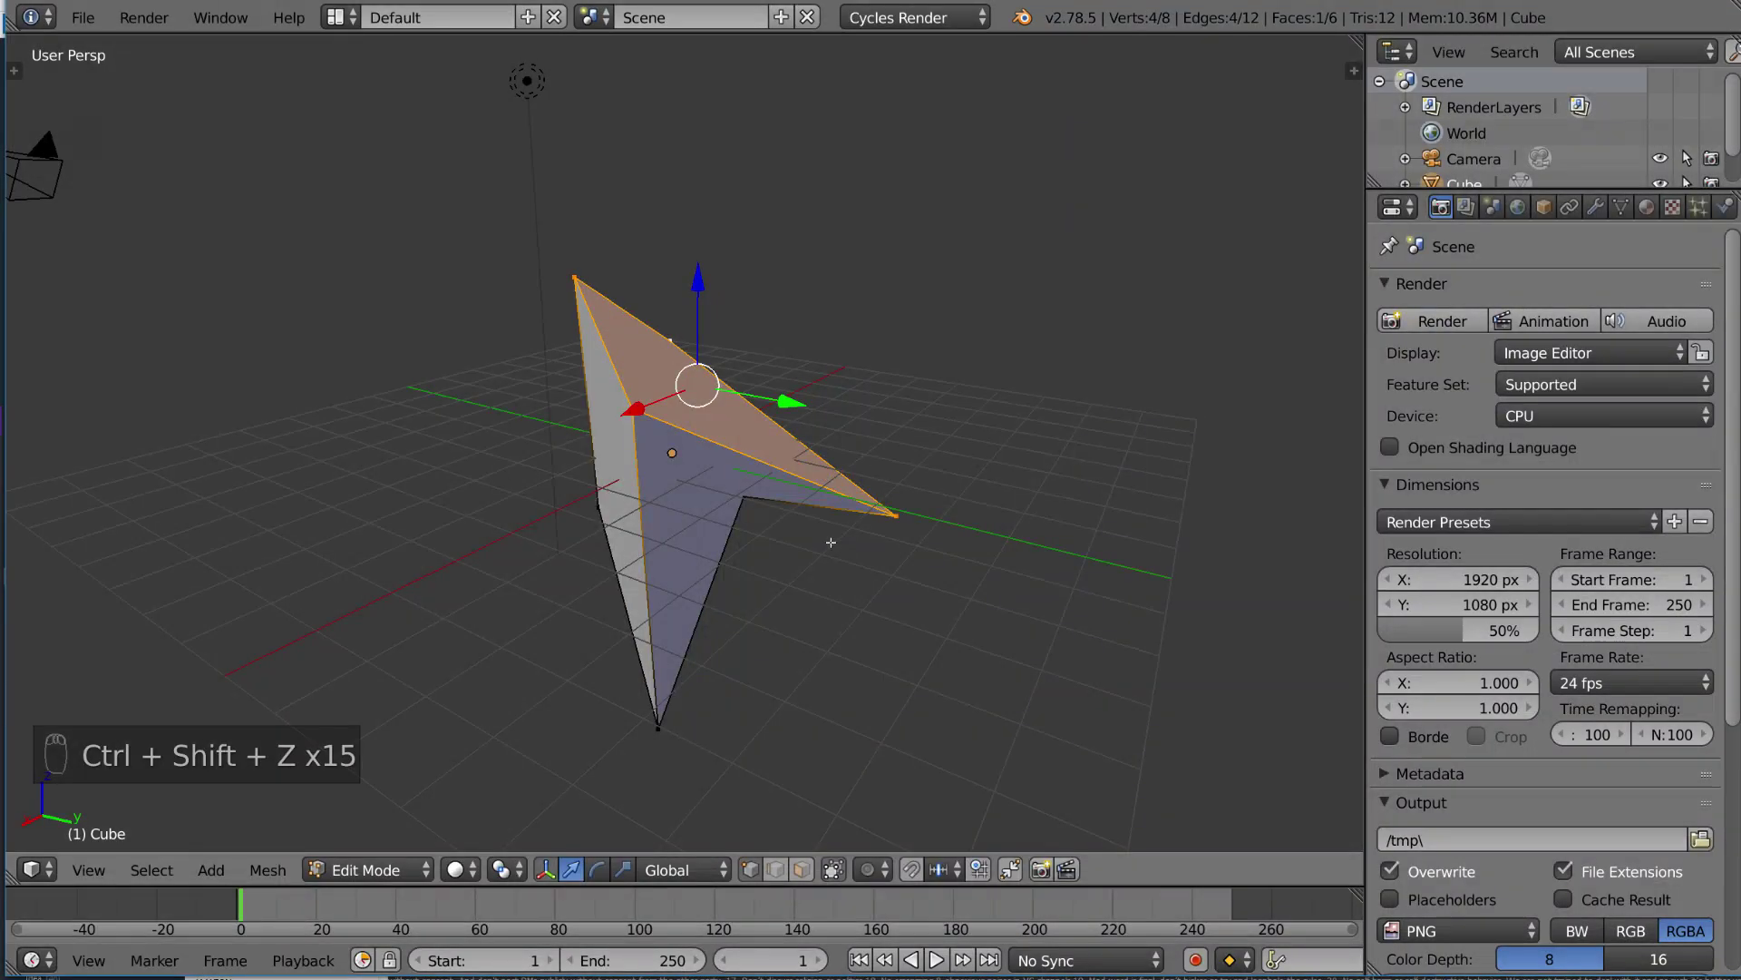
key("ctrl+z")
key("ctrl+z")
key("ctrl+z")
key("ctrl+z")
key("ctrl+z")
key("ctrl+z")
key("ctrl+z")
key("ctrl+z")
key("ctrl+z")
key("ctrl+z")
key("ctrl+z")
key("ctrl+z")
key("ctrl+z")
key("ctrl+z")
key("ctrl+z")
key("ctrl+z")
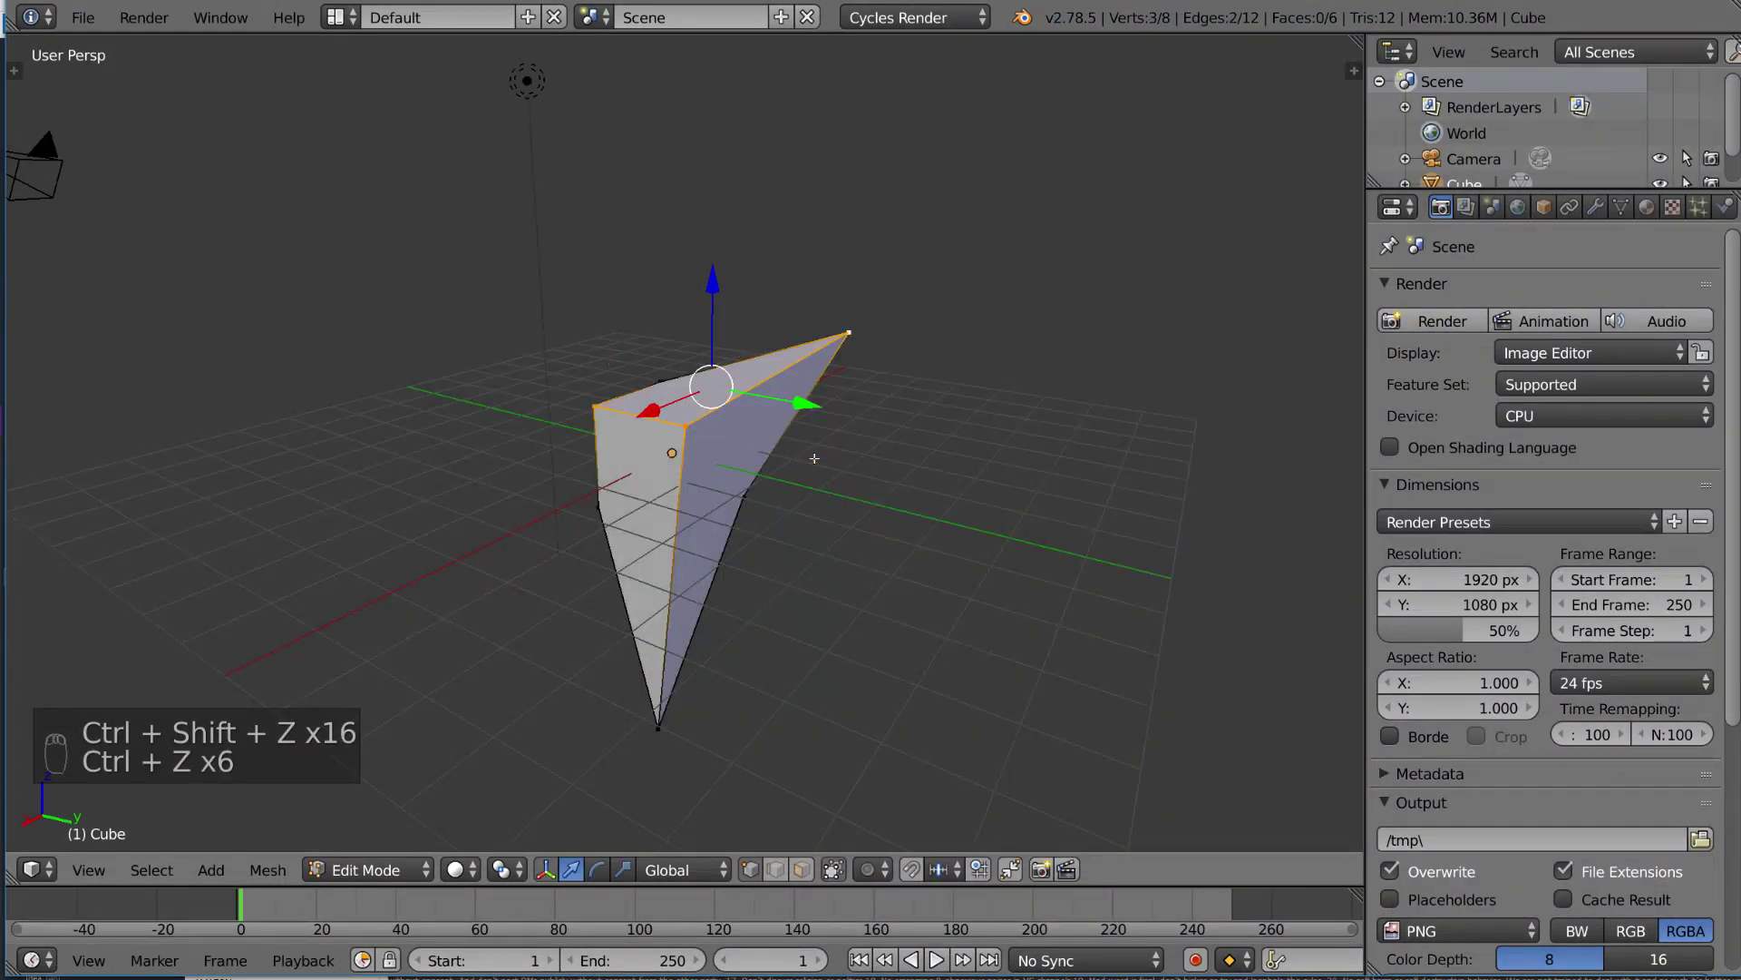
key("ctrl+shift+z")
key("ctrl+shift+z")
key("ctrl+shift+z")
key("ctrl+shift+z")
key("ctrl+z")
key("ctrl+z")
key("ctrl+z")
key("ctrl+z")
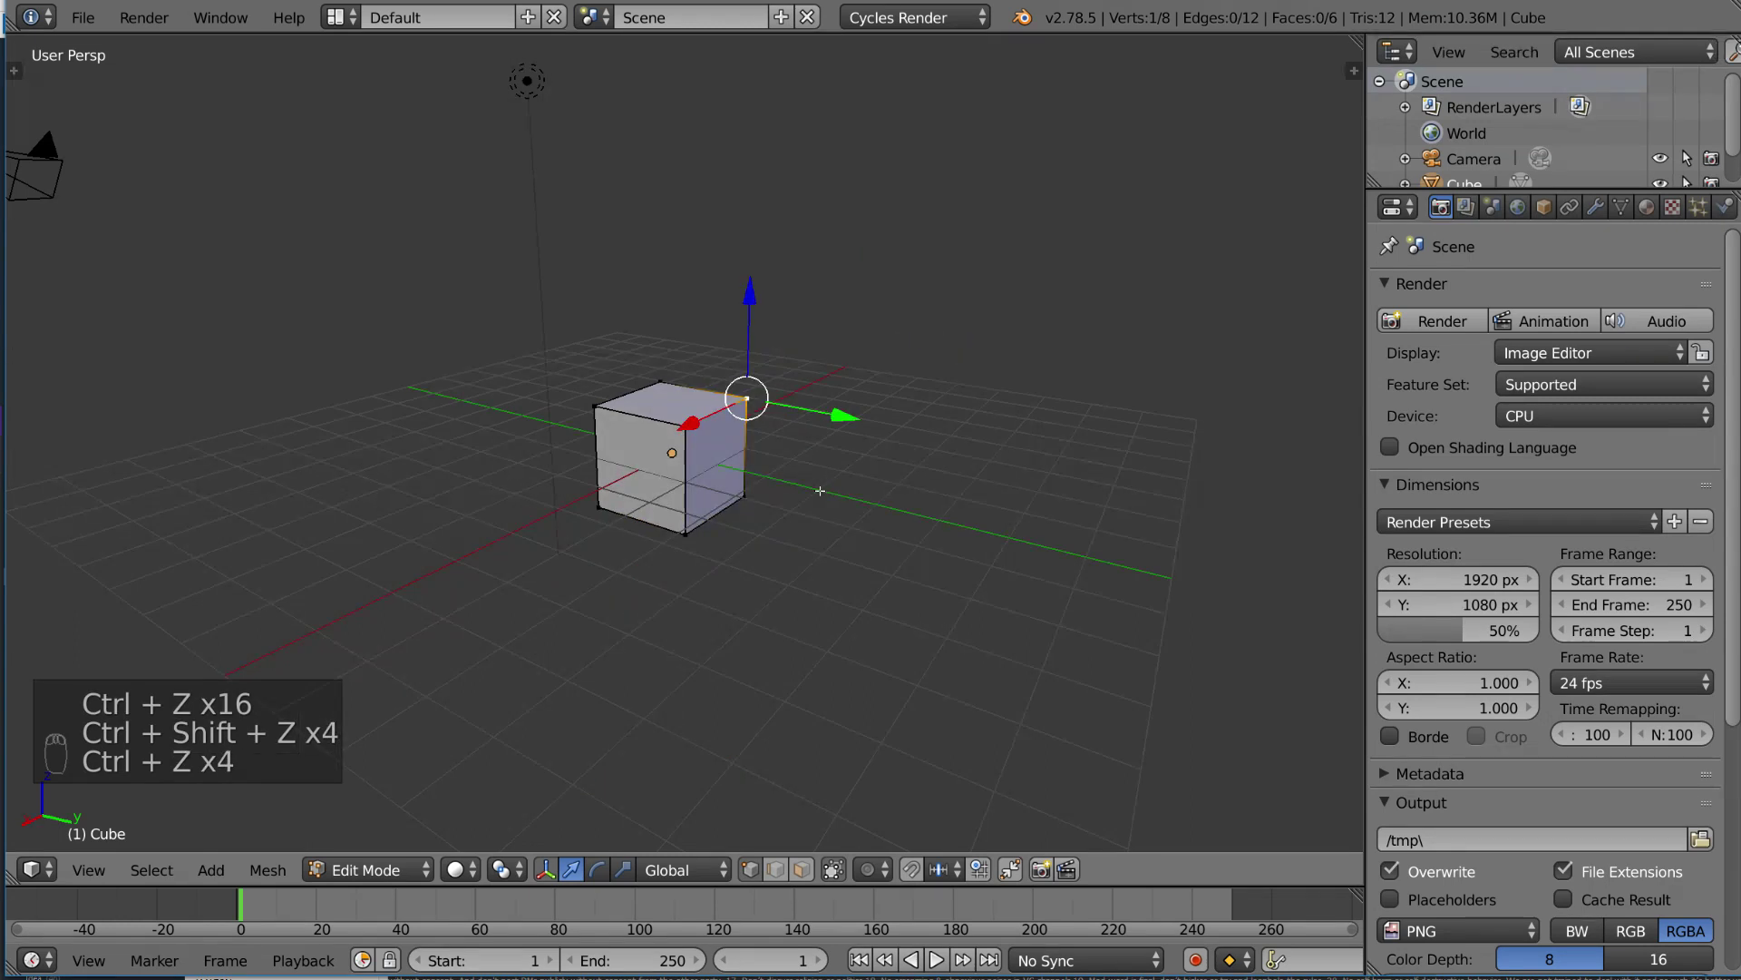
key("ctrl+shift+z")
key("ctrl+shift+z")
key("ctrl+shift+z")
key("ctrl+shift+z")
key("ctrl+shift+z")
key("ctrl+shift+z")
key("ctrl+shift+z")
key("ctrl+shift+z")
key("ctrl+shift+z")
key("ctrl+shift+z")
key("ctrl+shift+z")
key("ctrl+shift+z")
key("ctrl+shift+z")
key("ctrl+shift+z")
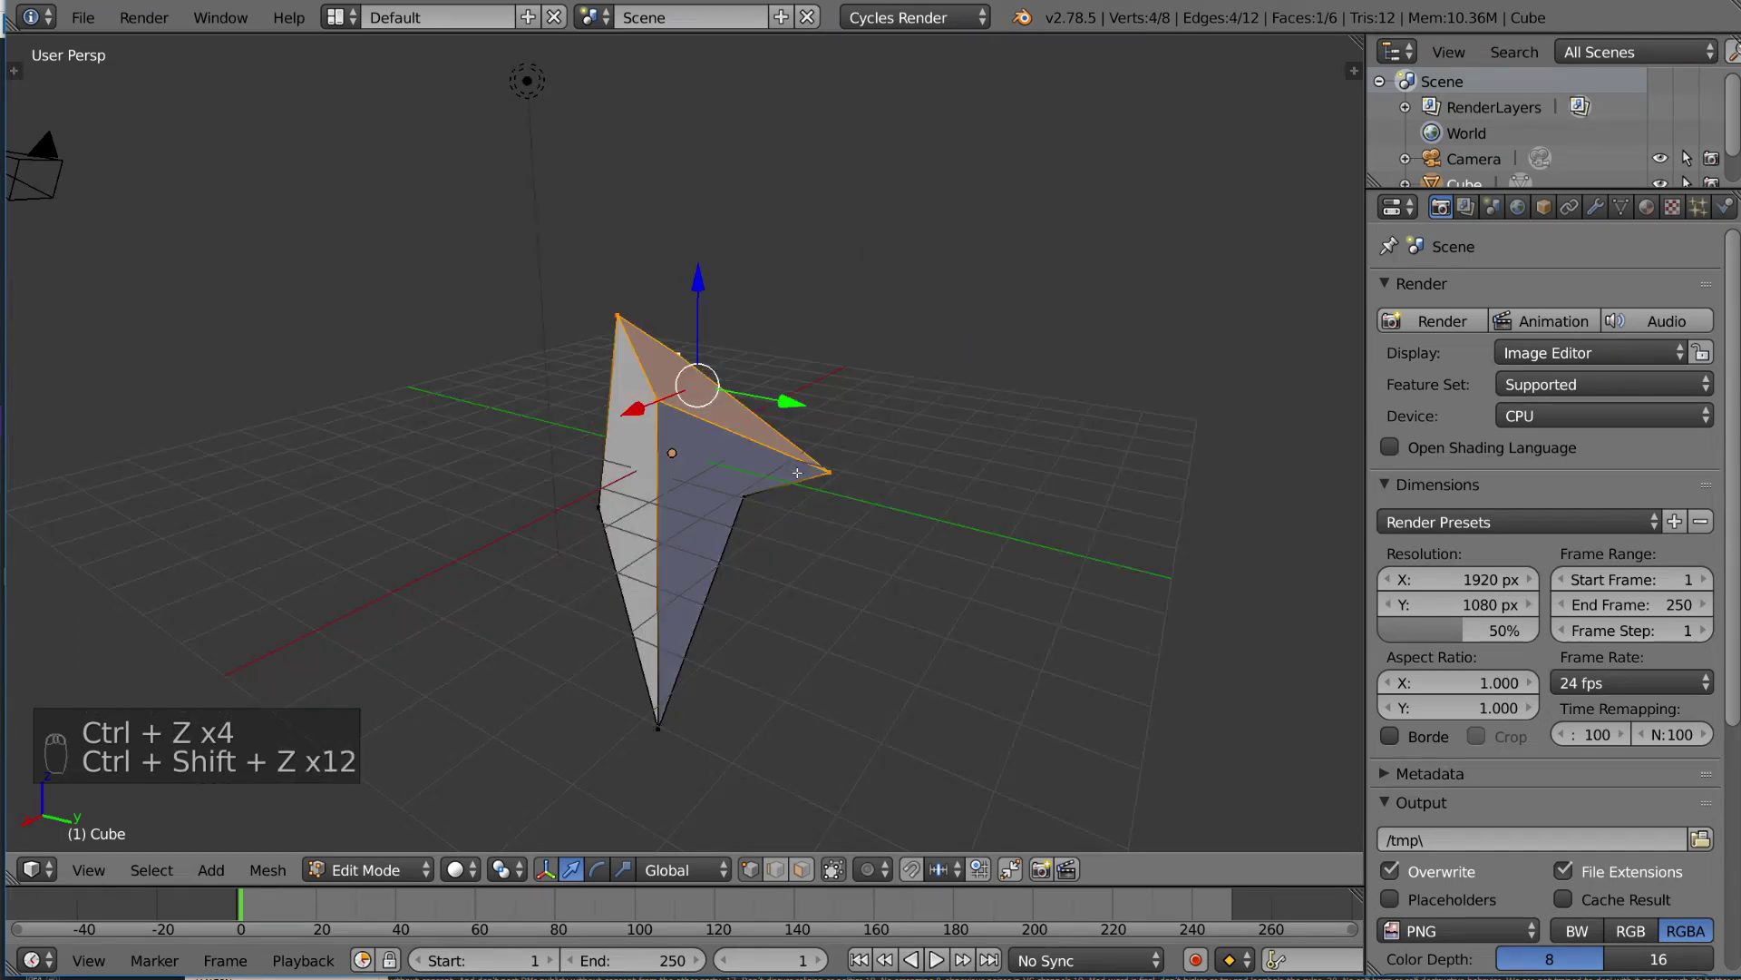
key("ctrl+shift+z")
key("ctrl+shift+z")
key("ctrl+shift+z")
key("Tab")
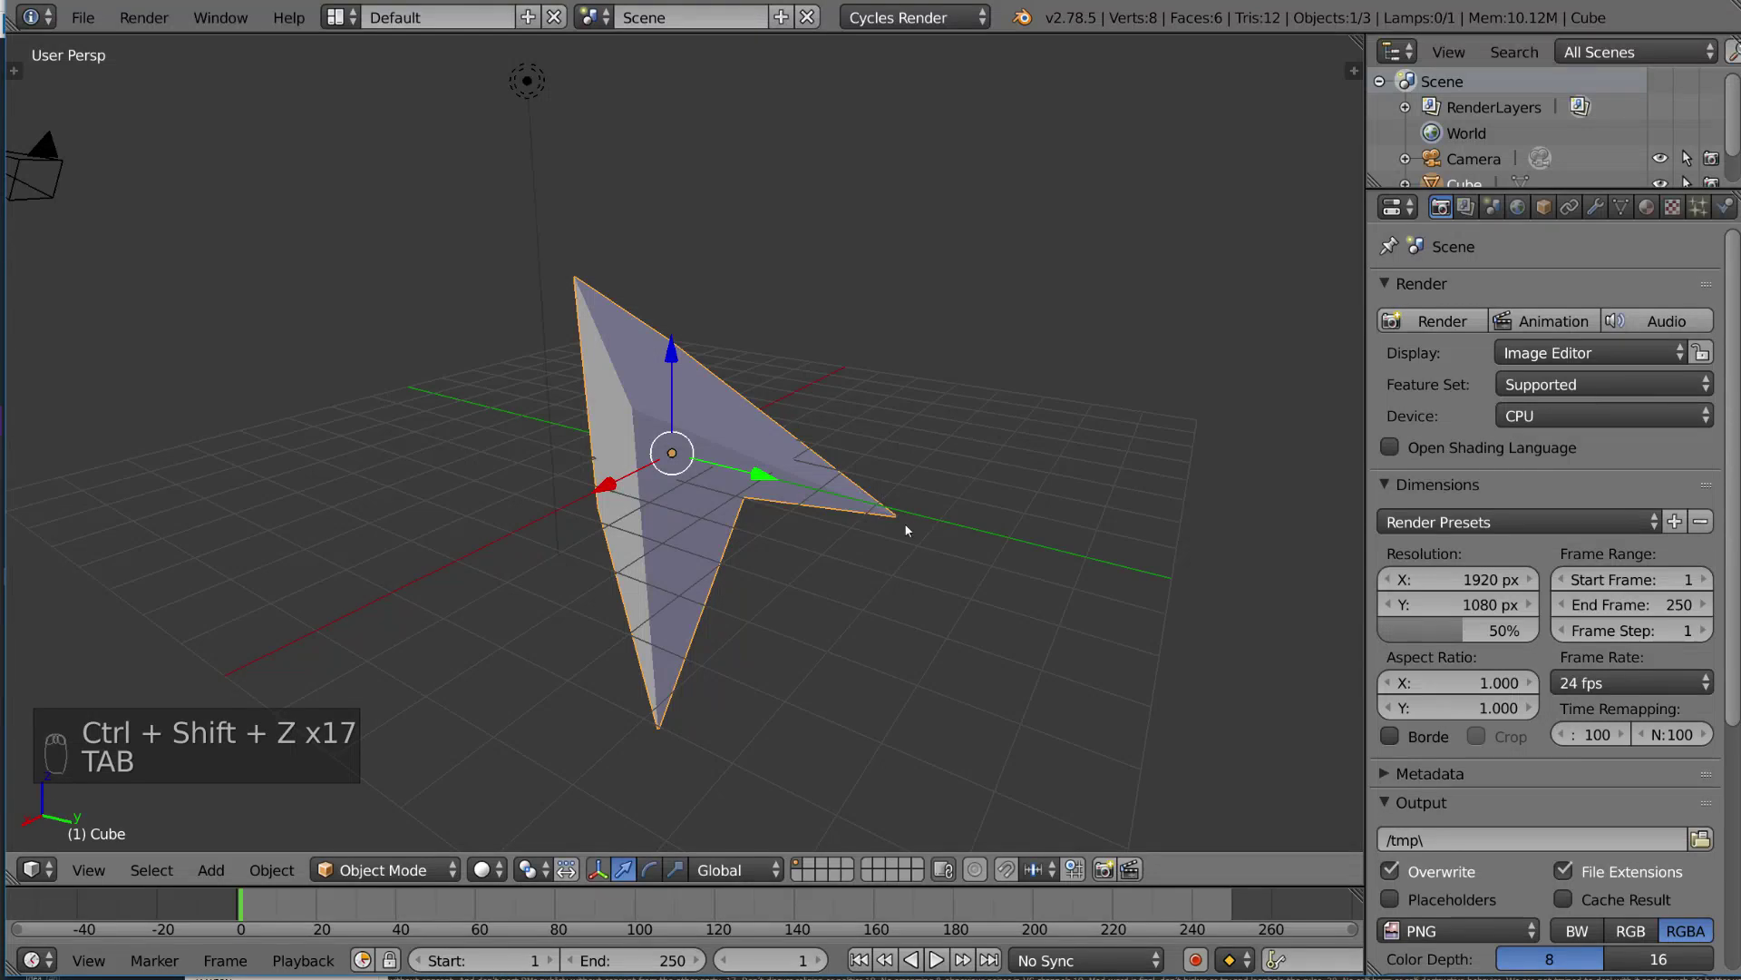
- Undo twice in Object Mode to revert the arrow to the default cube, then orbit around it
key("ctrl+z")
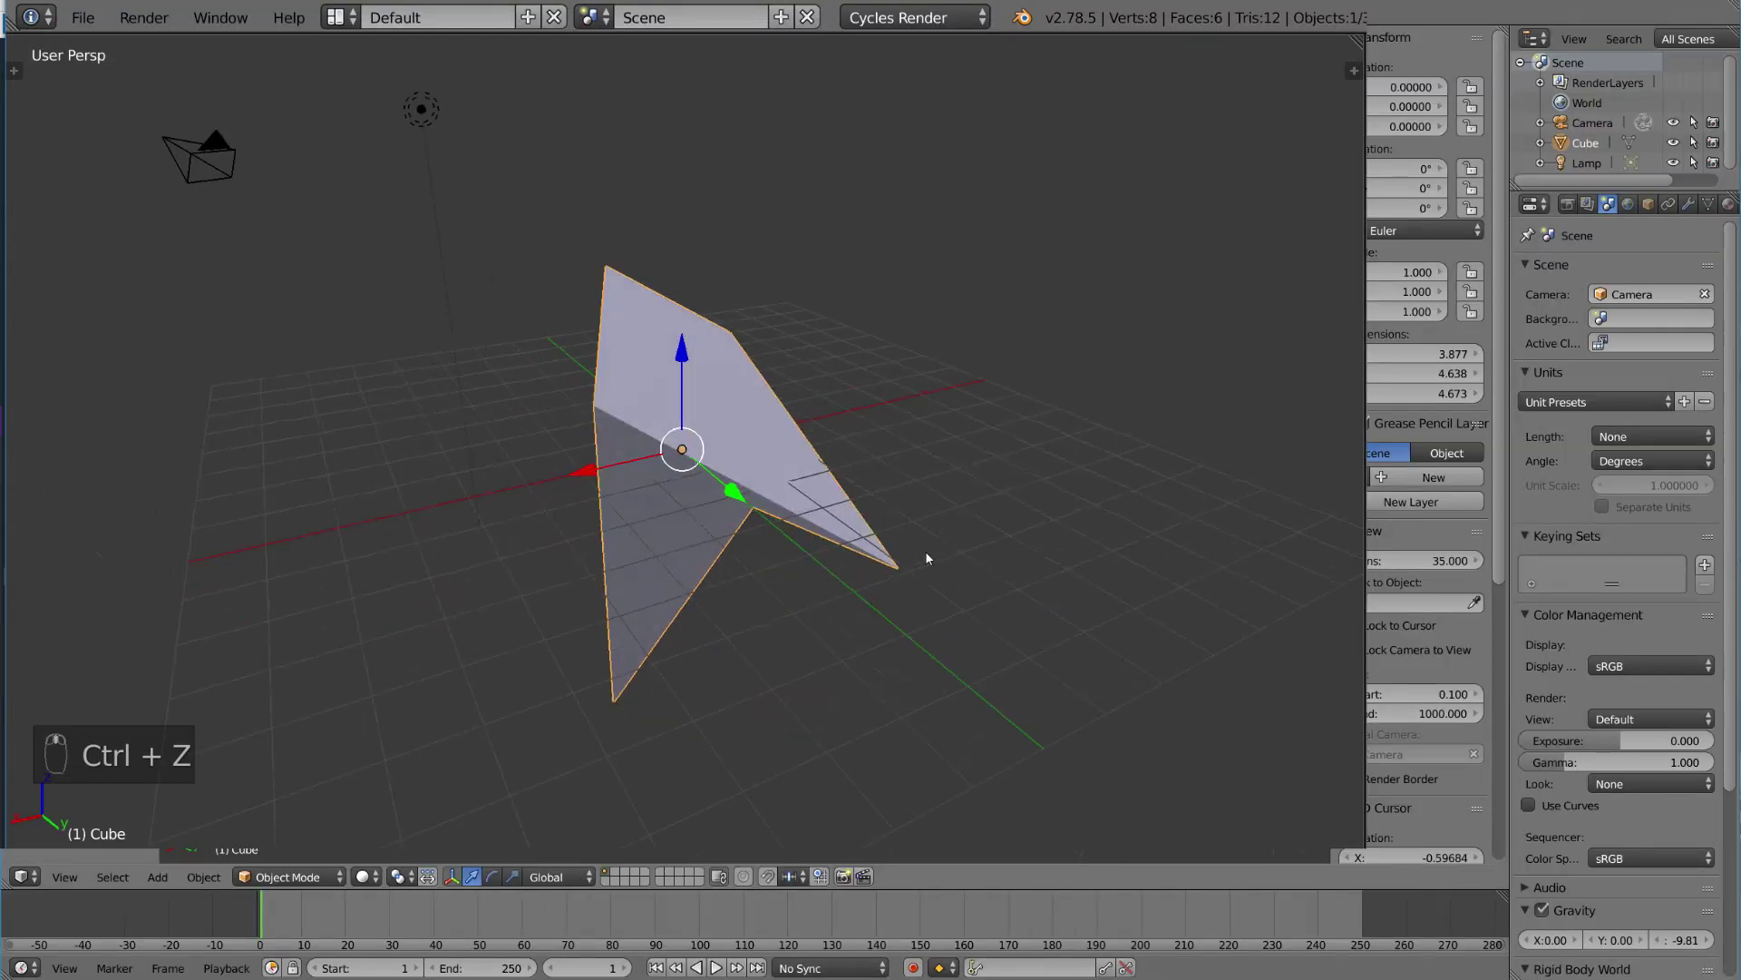
key("ctrl+z")
middle_click_drag(849, 542, 940, 498)
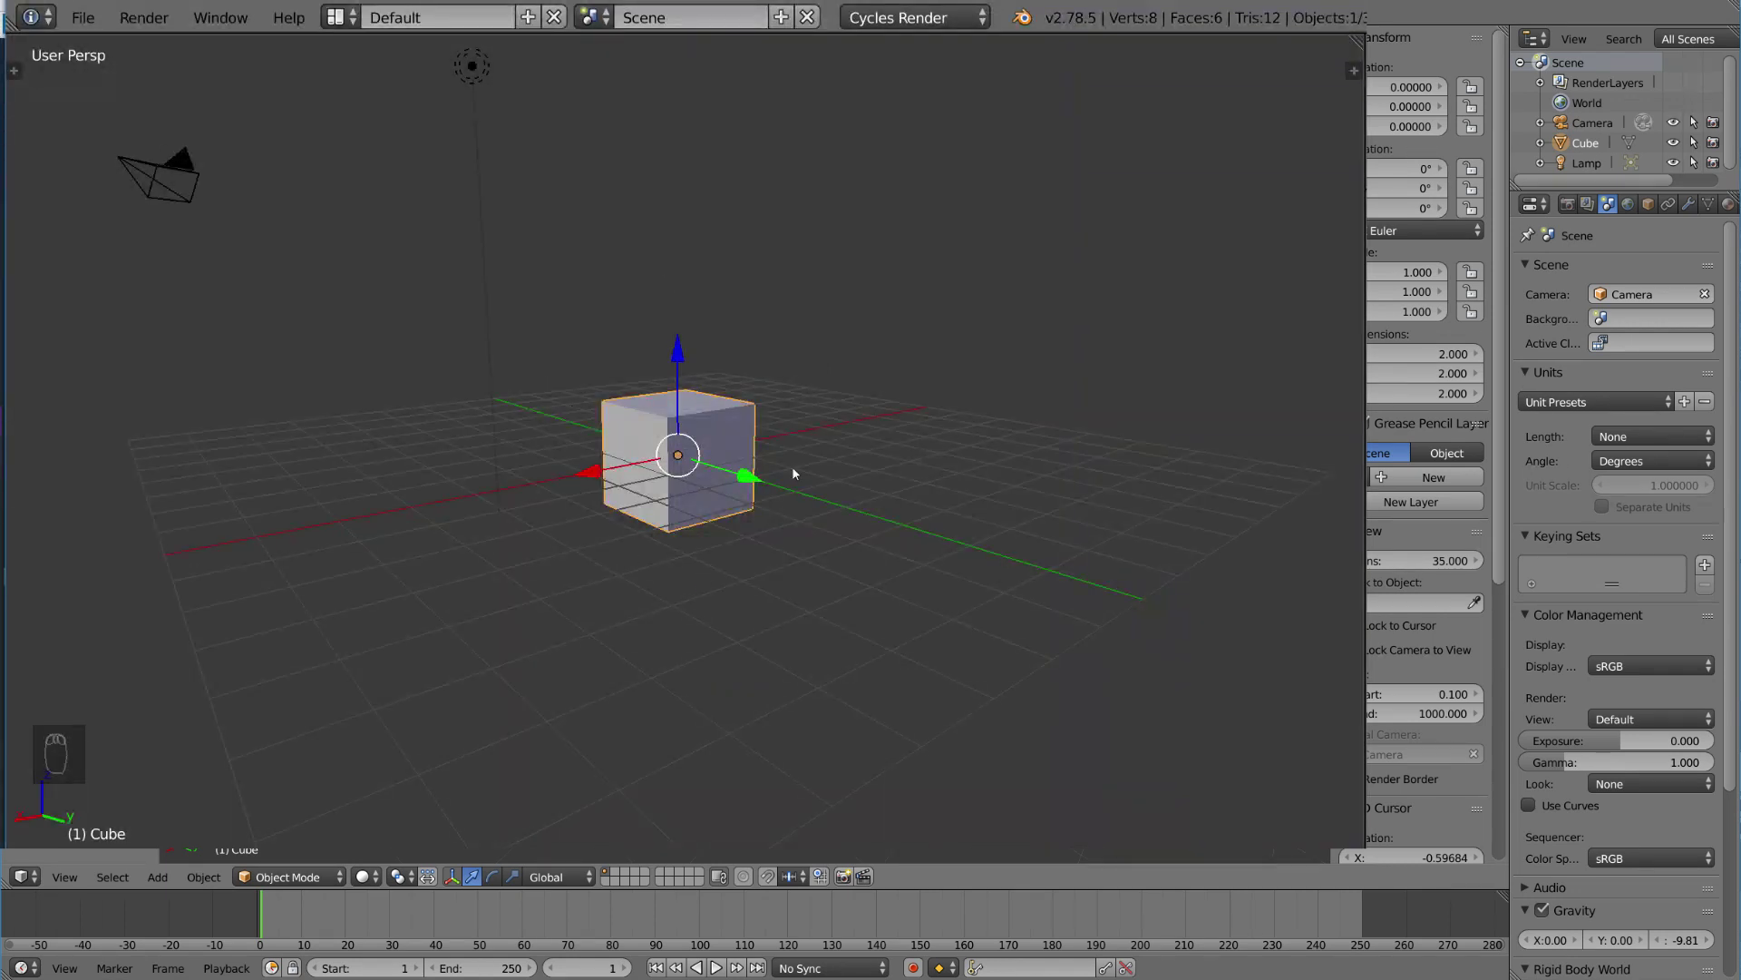
middle_click_drag(751, 510, 740, 523)
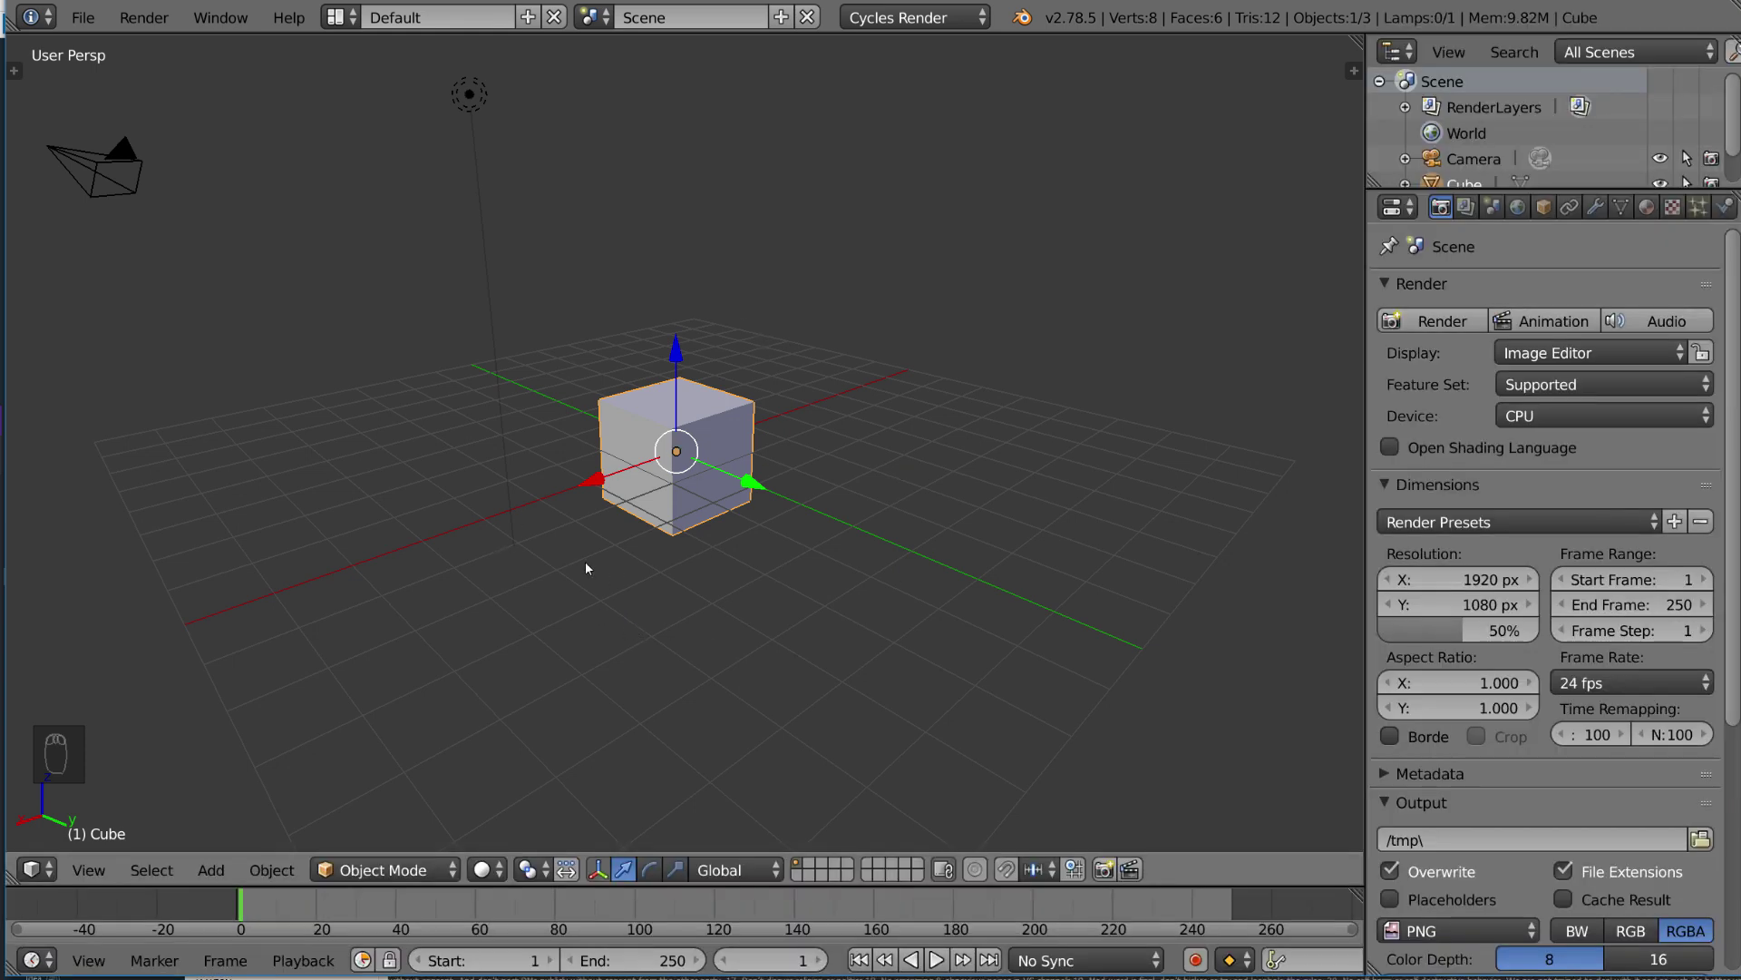
- Redo to restore the arrow, show Edit Mode undo leaves it unchanged, then return to Object Mode
key("ctrl+shift+z")
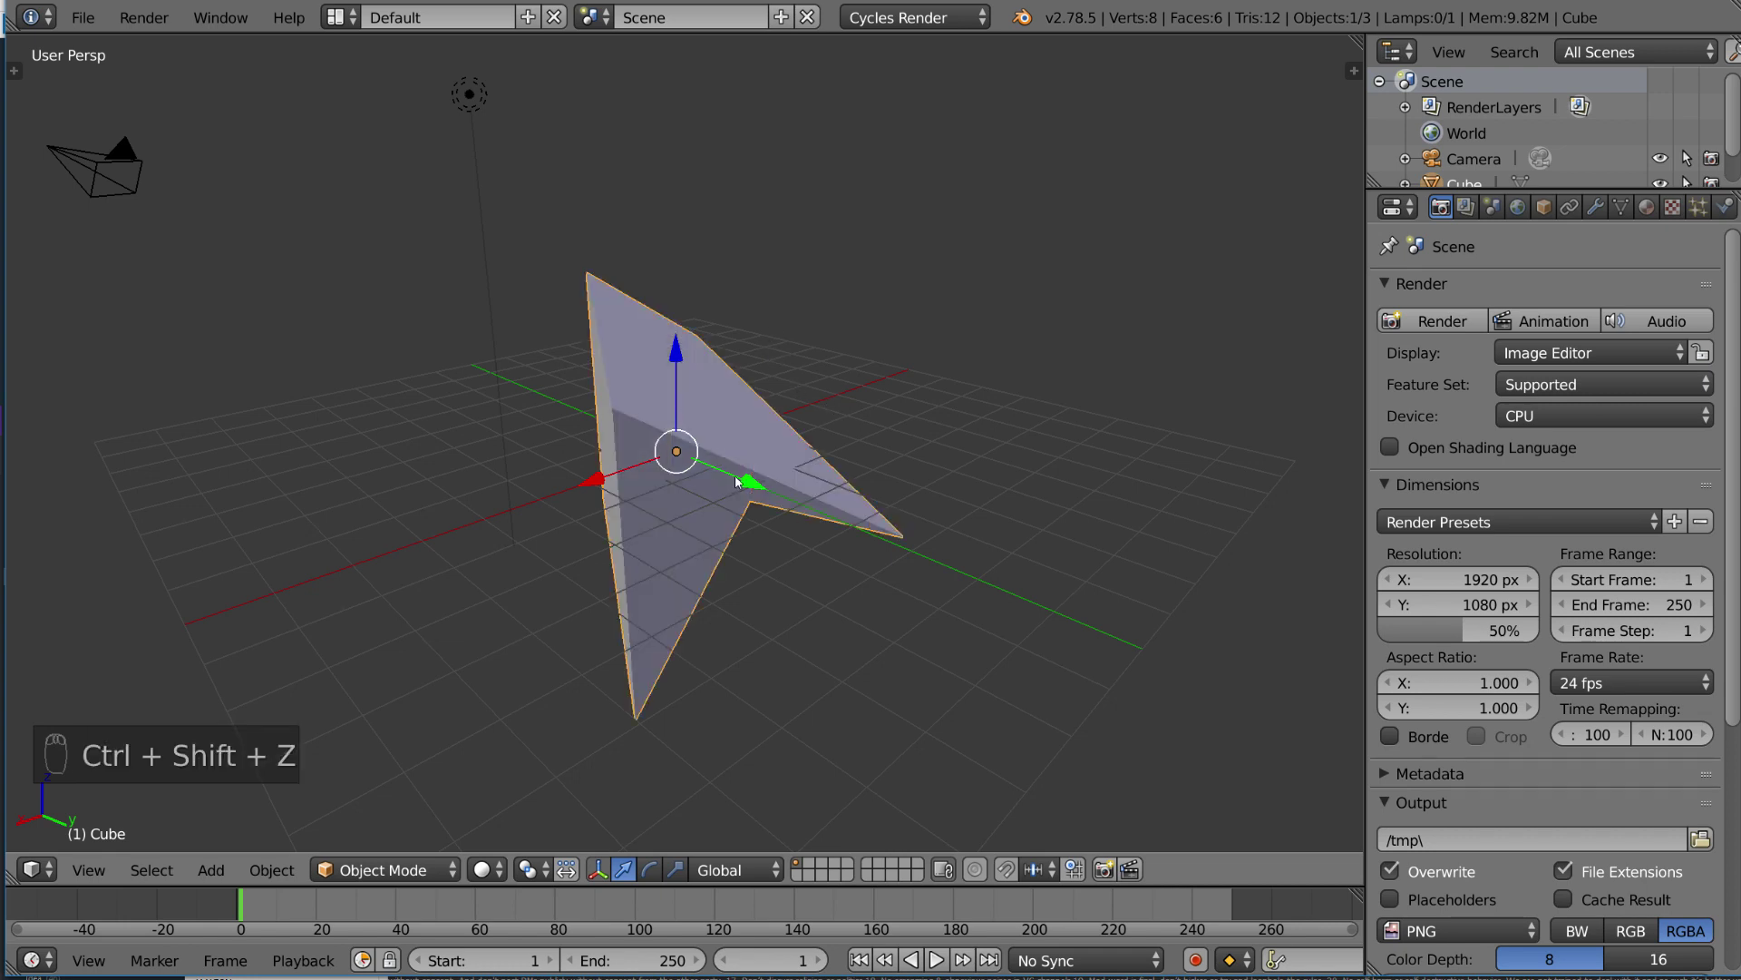
key("Tab")
key("ctrl+z")
key("ctrl+z")
key("ctrl+z")
key("ctrl+z")
key("ctrl+z")
key("ctrl+z")
key("ctrl+z")
key("ctrl+z")
key("ctrl+z")
key("ctrl+z")
key("ctrl+z")
key("ctrl+z")
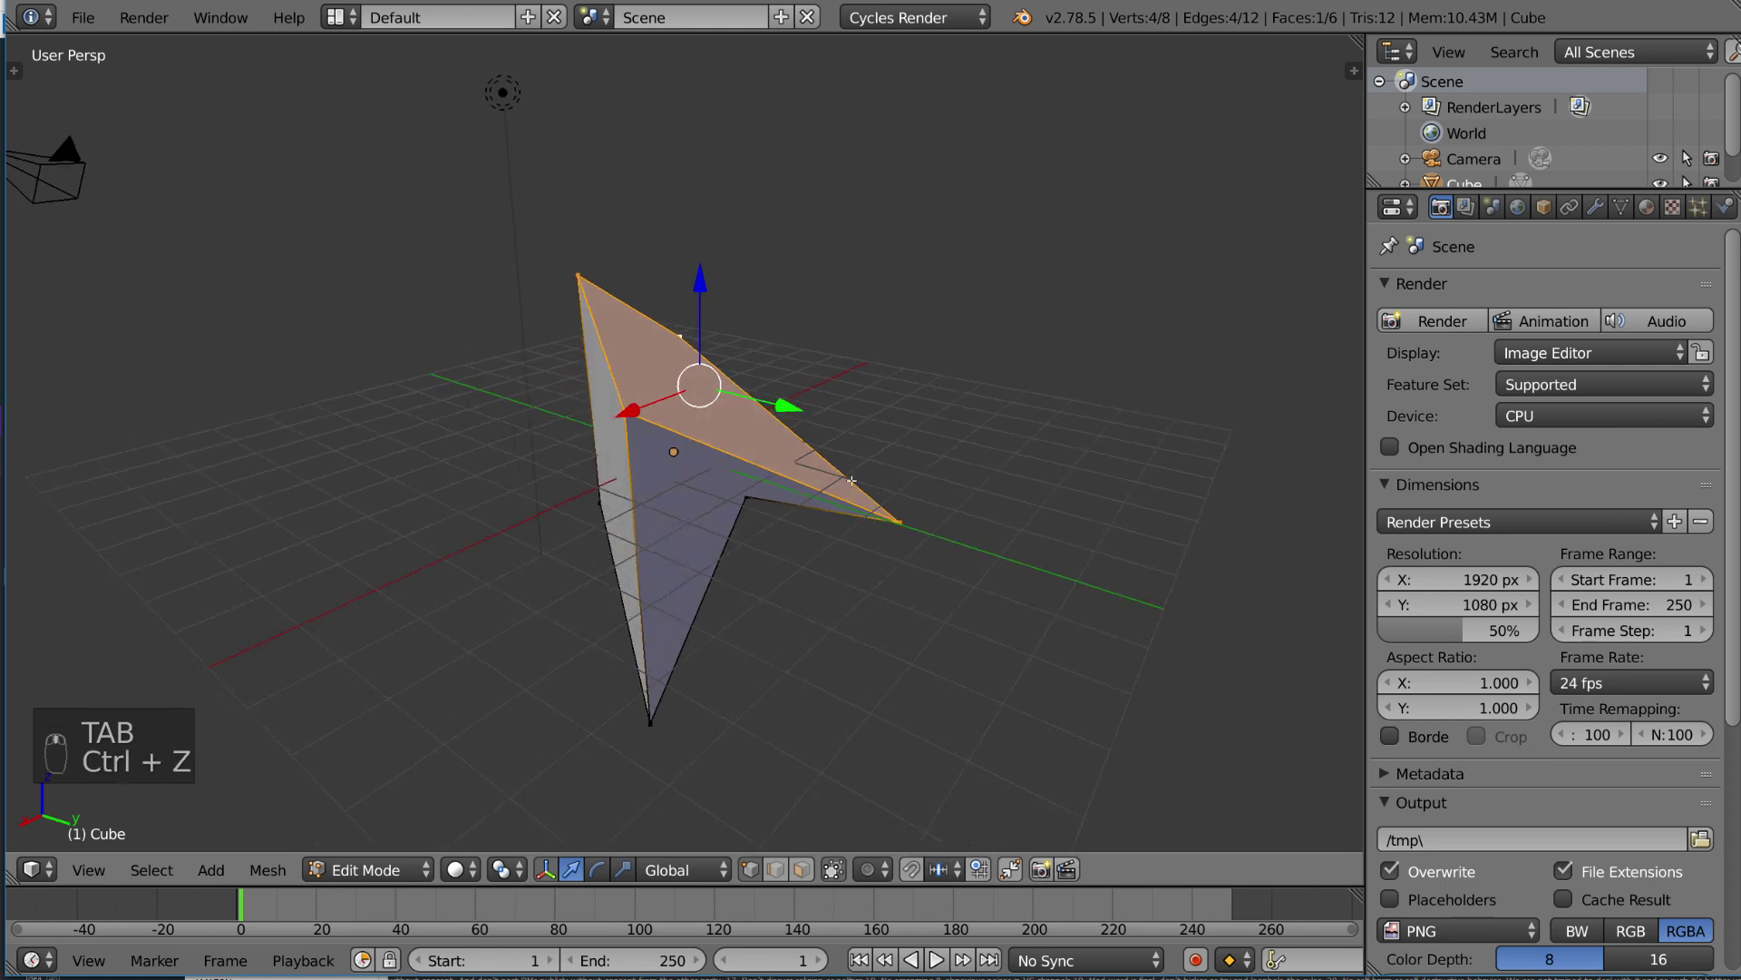
key("ctrl+z")
key("ctrl+z")
key("ctrl+z")
key("ctrl+z")
key("ctrl+z")
key("ctrl+z")
key("ctrl+z")
key("ctrl+z")
key("ctrl+z")
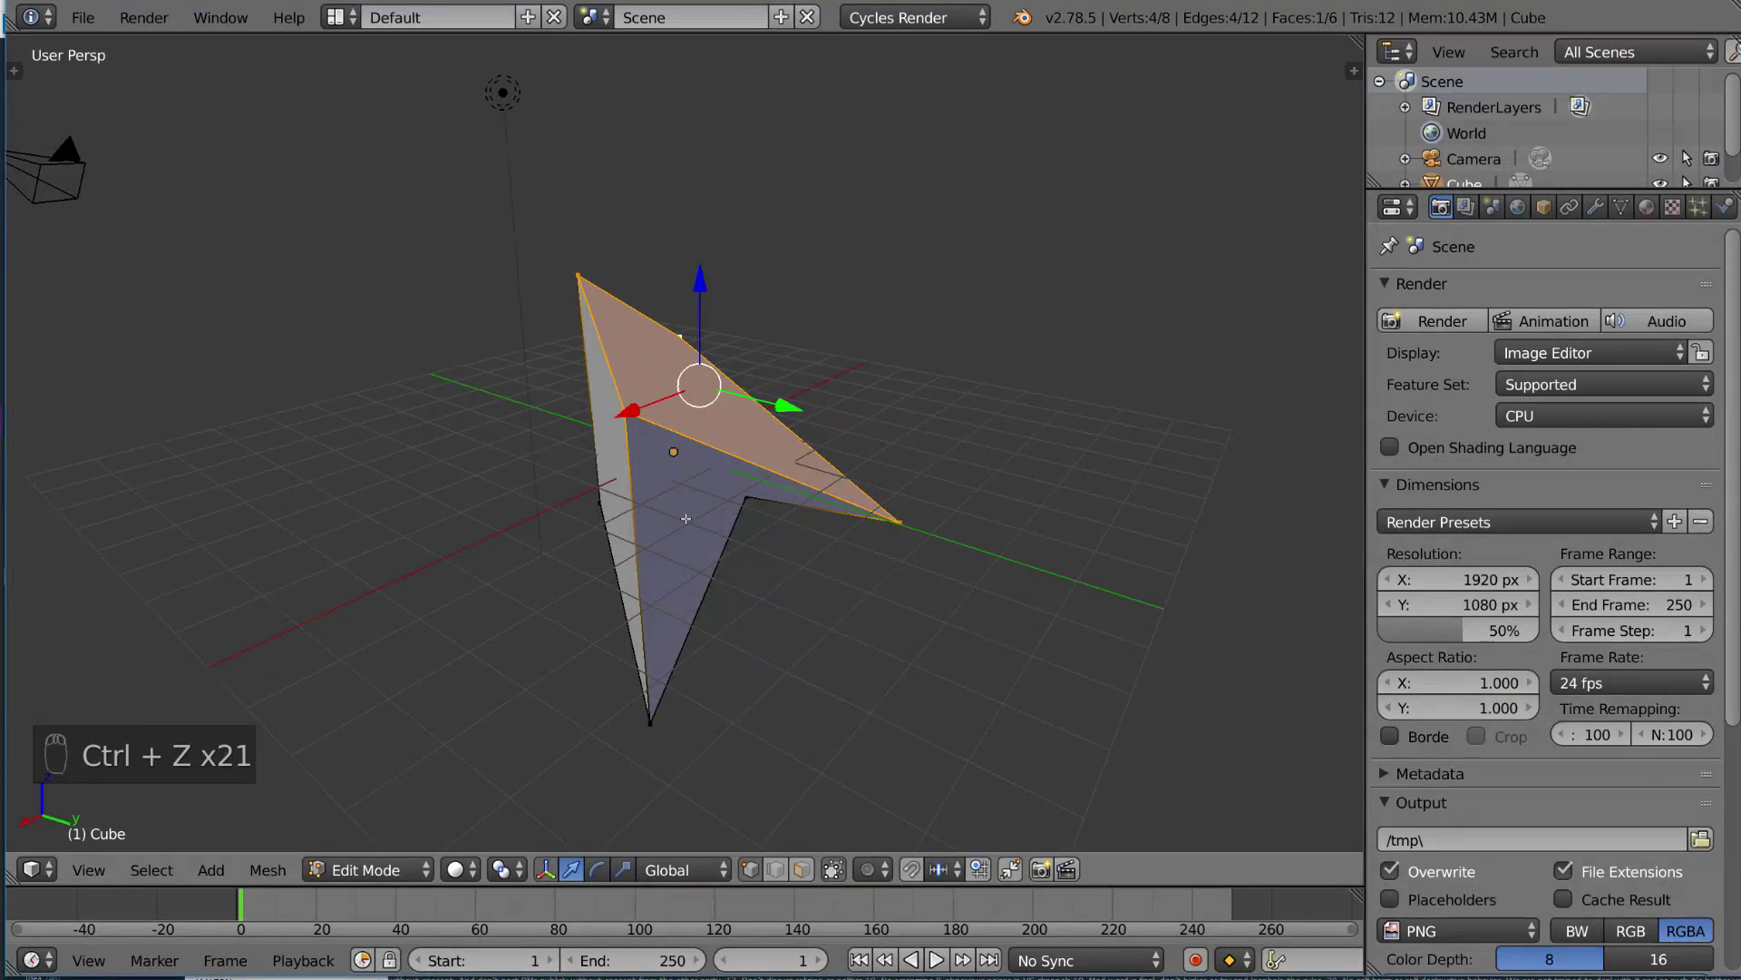
middle_click_drag(843, 502, 802, 453)
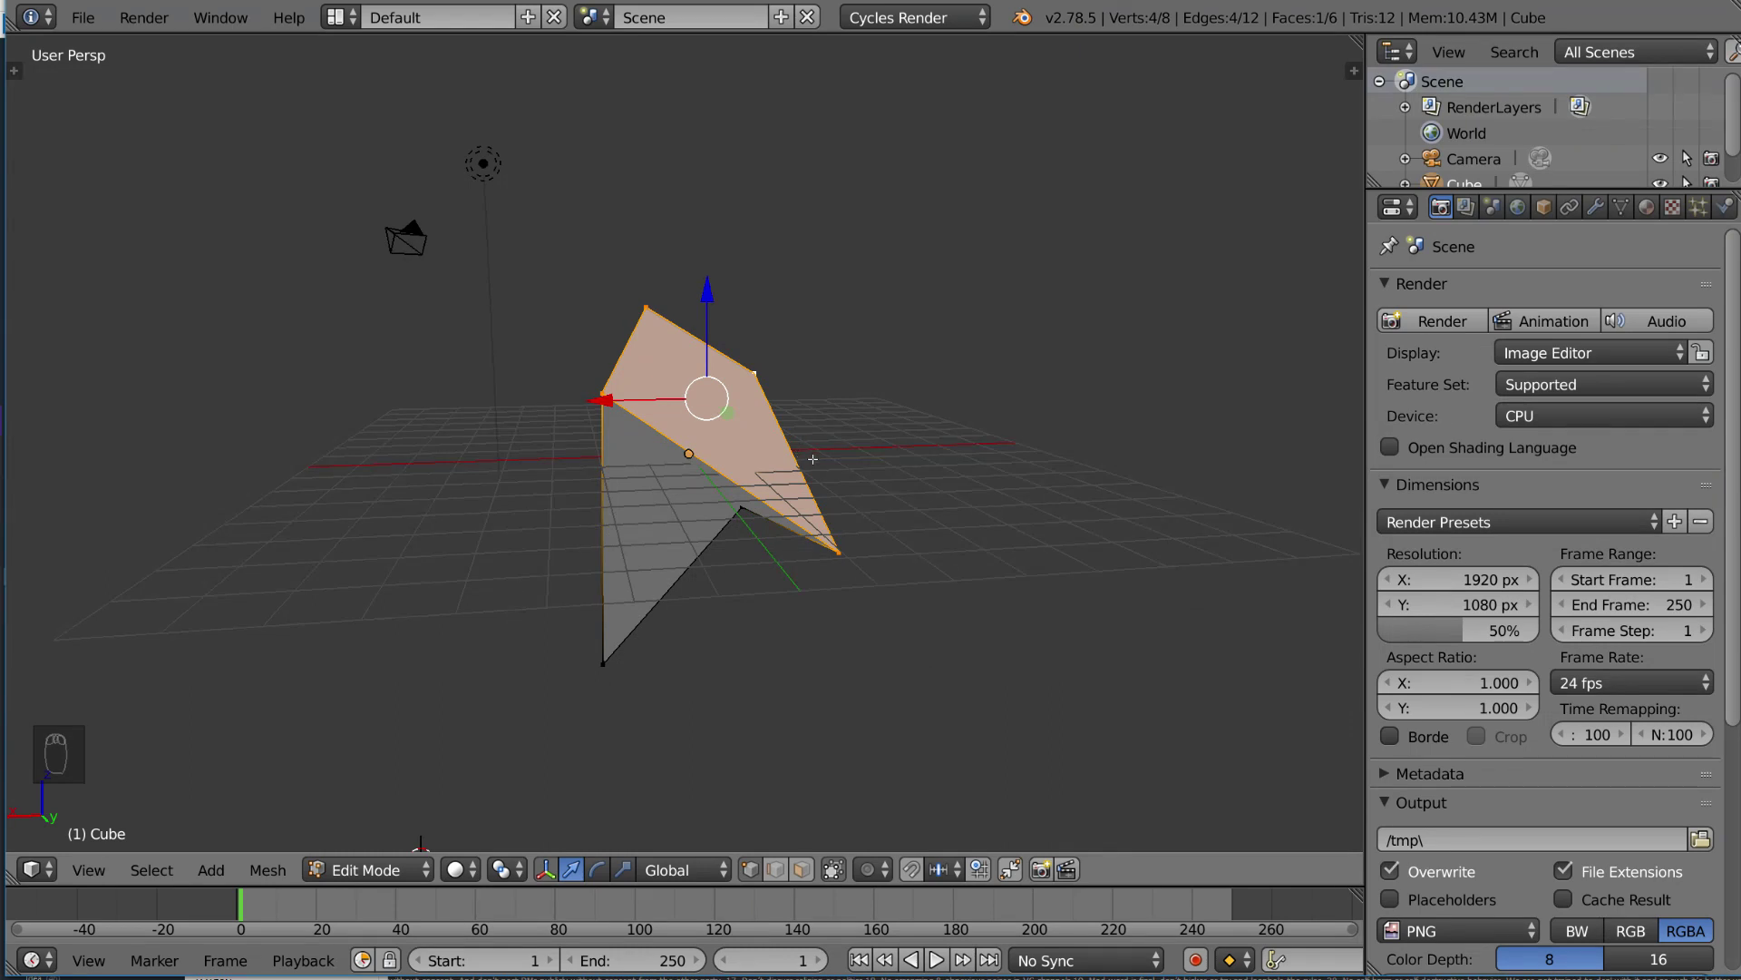
key("Tab")
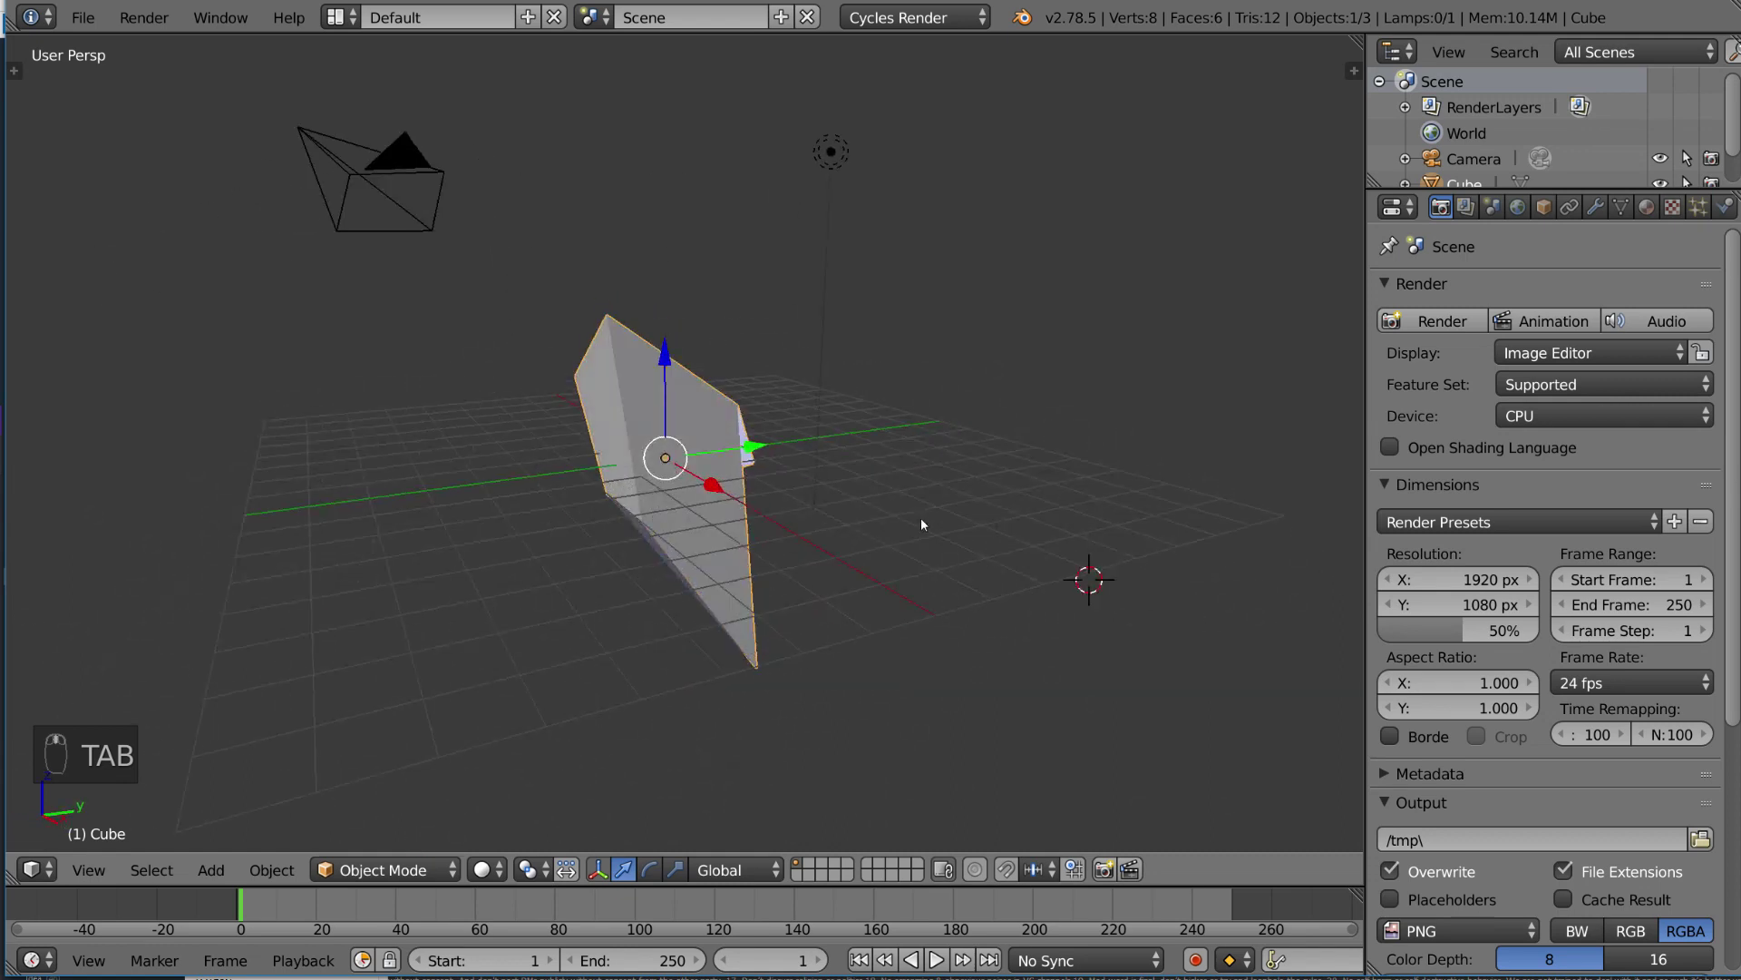